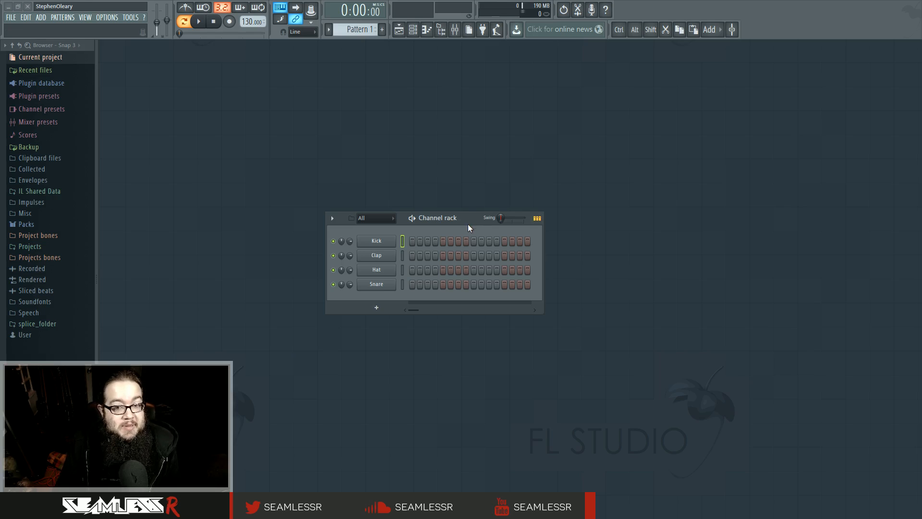
{"action": "left_click_drag", "start_coordinate": [469, 218], "coordinate": [488, 190]}
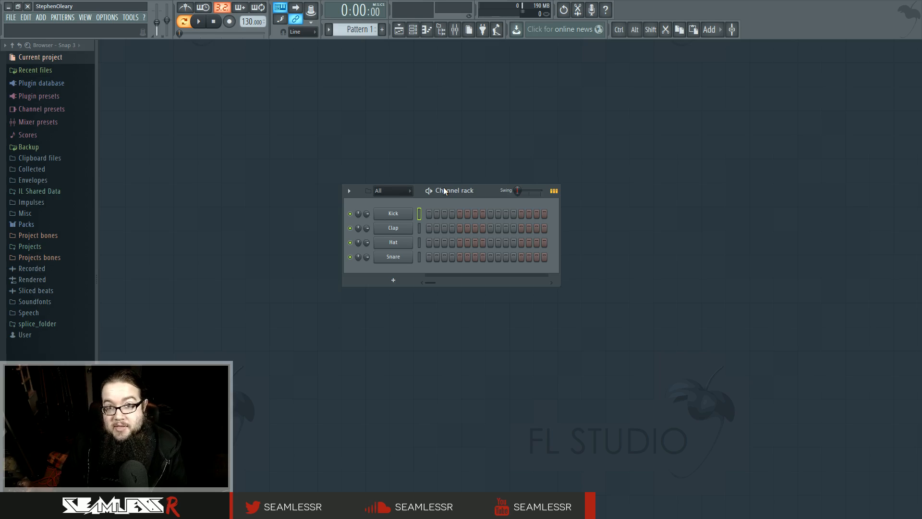
{"action": "left_click_drag", "start_coordinate": [450, 190], "coordinate": [457, 189]}
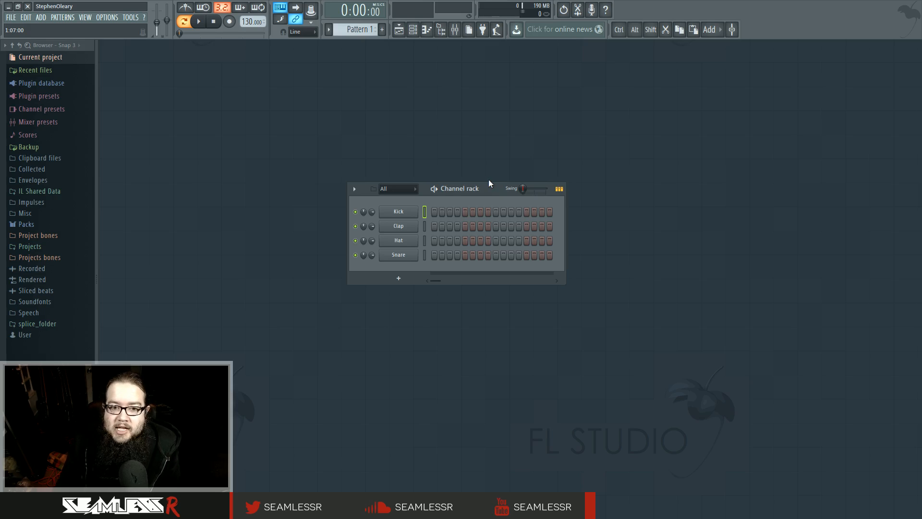
{"action": "left_click_drag", "start_coordinate": [491, 187], "coordinate": [489, 182]}
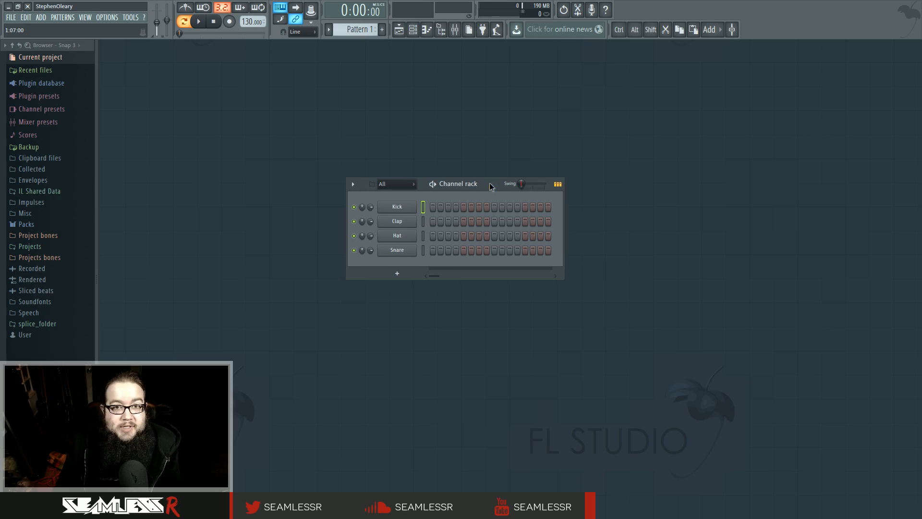
{"action": "left_click_drag", "start_coordinate": [488, 185], "coordinate": [484, 173]}
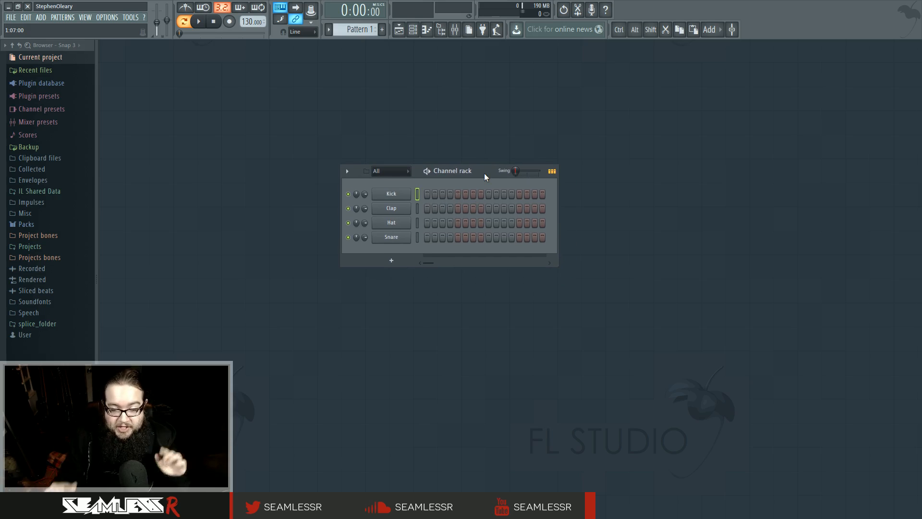
- Hide the Channel rack window and show it again
{"action": "left_click", "coordinate": [413, 30]}
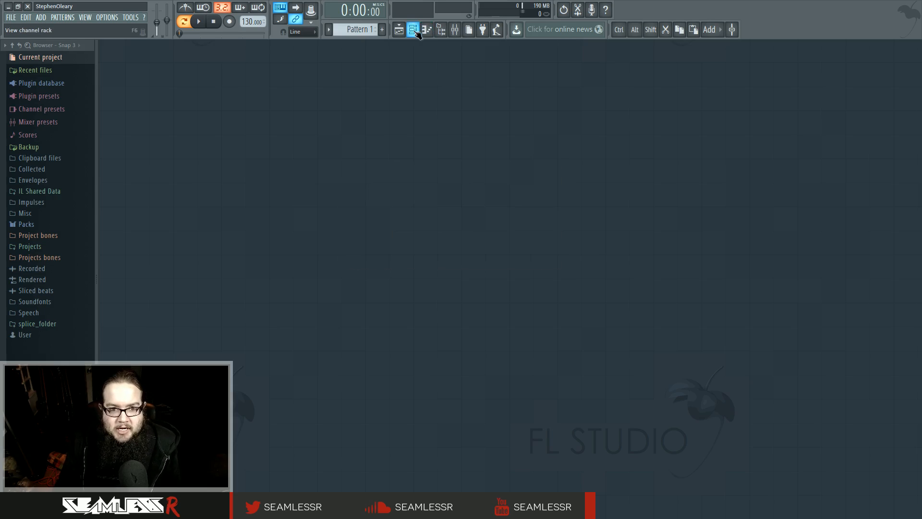
{"action": "left_click", "coordinate": [414, 29]}
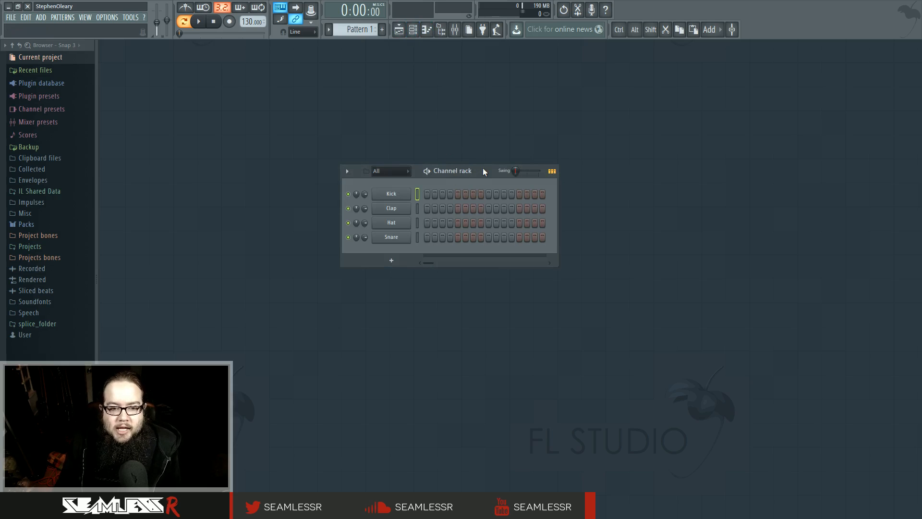
{"action": "left_click_drag", "start_coordinate": [483, 169], "coordinate": [484, 171]}
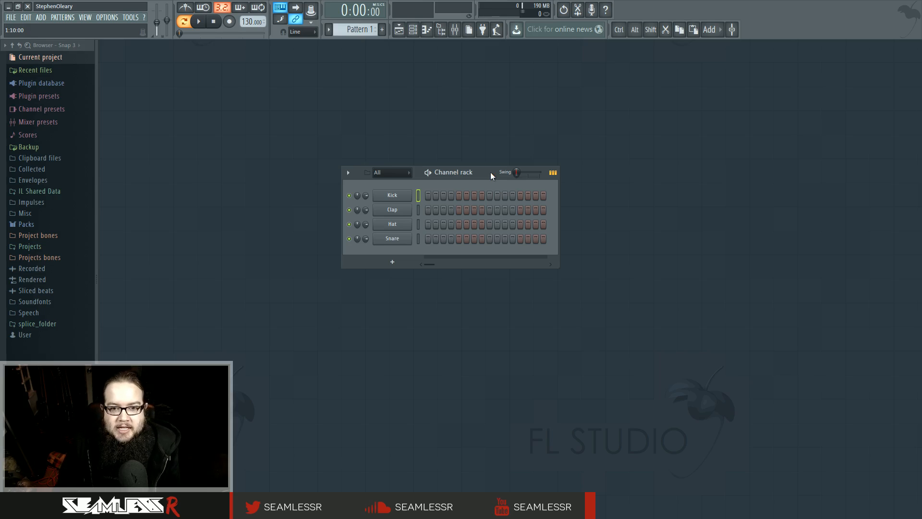
{"action": "left_click_drag", "start_coordinate": [483, 174], "coordinate": [486, 171]}
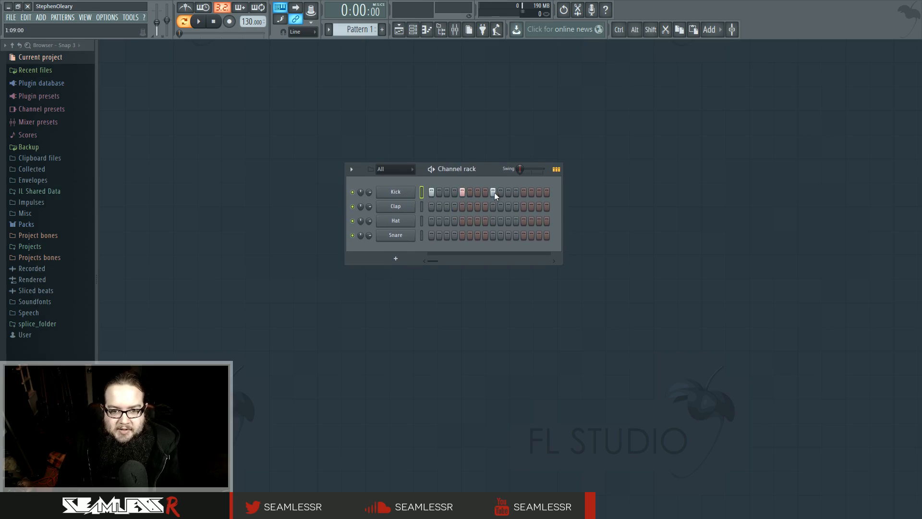
- Program Kick hits on steps 1, 5, 9 and 13 and Clap hits on steps 5 and 13, and play the pattern
{"action": "left_click", "coordinate": [462, 207]}
{"action": "left_click", "coordinate": [523, 207]}
{"action": "left_click", "coordinate": [198, 21]}
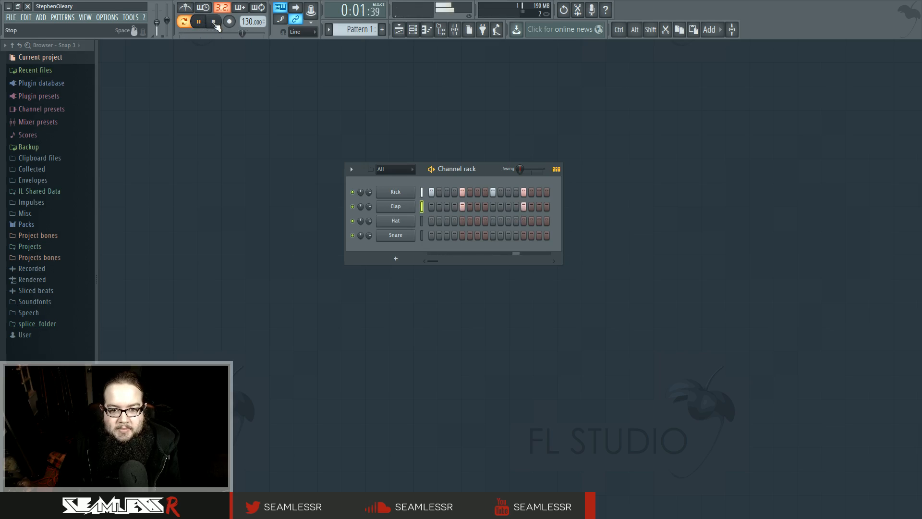
{"action": "key", "text": "space"}
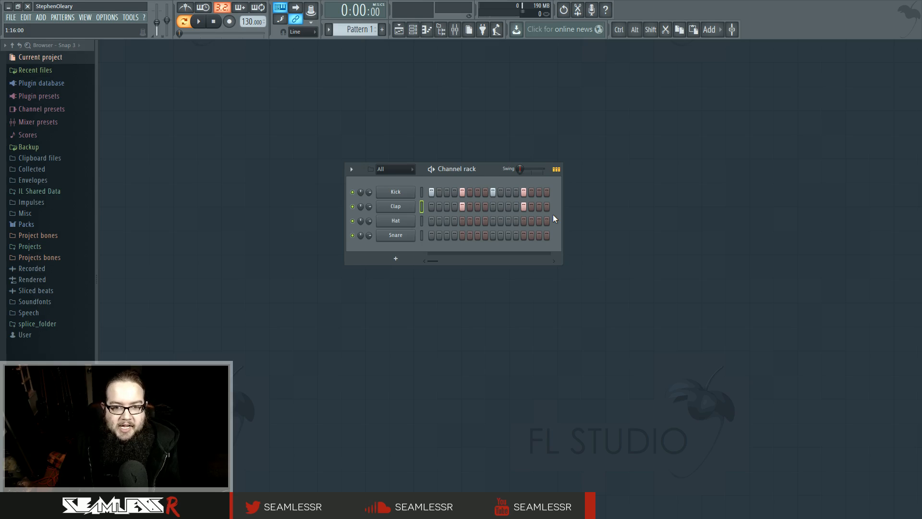
- Fill the Hat channel on every 2 steps and play the pattern back briefly
{"action": "left_click_drag", "start_coordinate": [487, 175], "coordinate": [489, 169]}
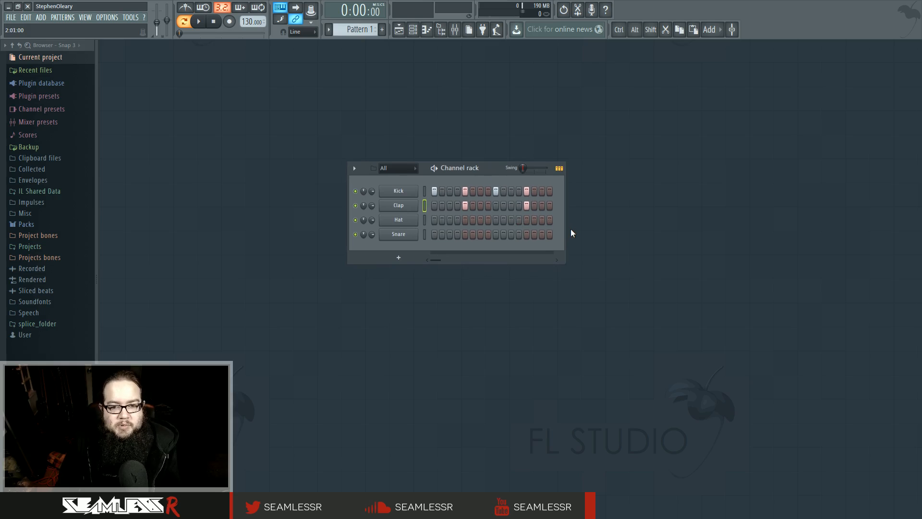
{"action": "mouse_move", "coordinate": [487, 168]}
{"action": "left_mouse_down"}
{"action": "mouse_move", "coordinate": [491, 175]}
{"action": "mouse_move", "coordinate": [487, 165]}
{"action": "left_mouse_up"}
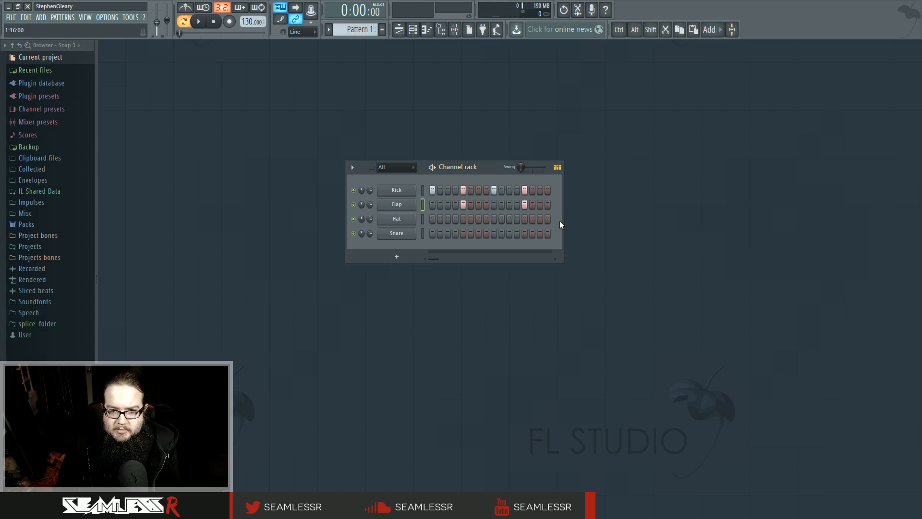
{"action": "right_click", "coordinate": [404, 220]}
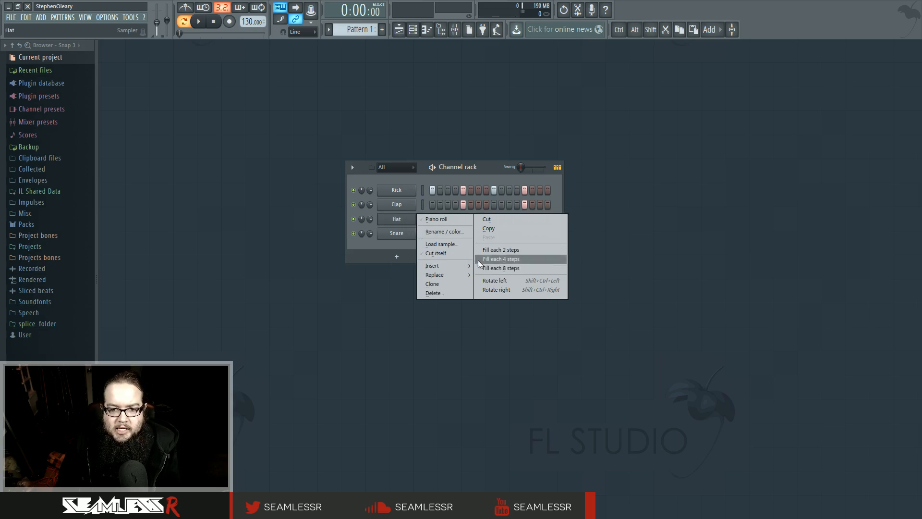
{"action": "left_click", "coordinate": [543, 247]}
{"action": "key", "text": "space"}
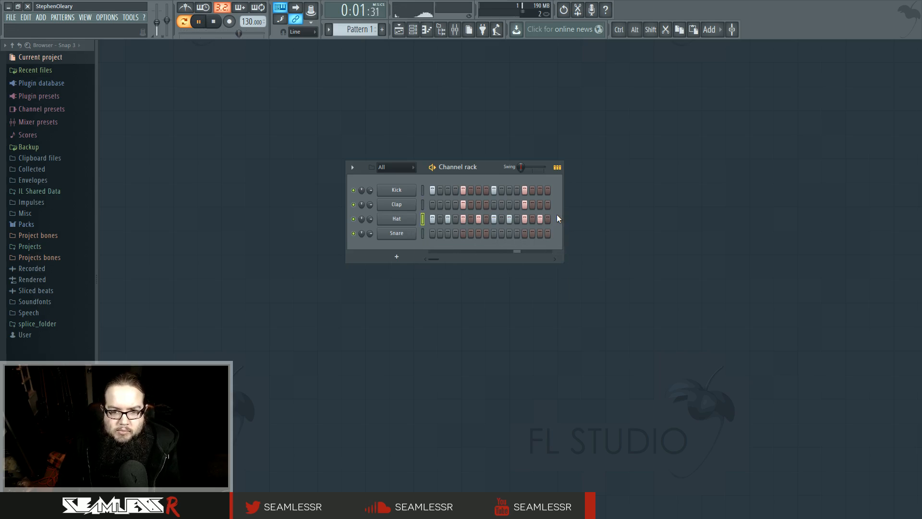
{"action": "key", "text": "space"}
- Replace the Kick hit on step 13 with hits on steps 12 and 14, and audition the pattern
{"action": "left_click", "coordinate": [517, 190]}
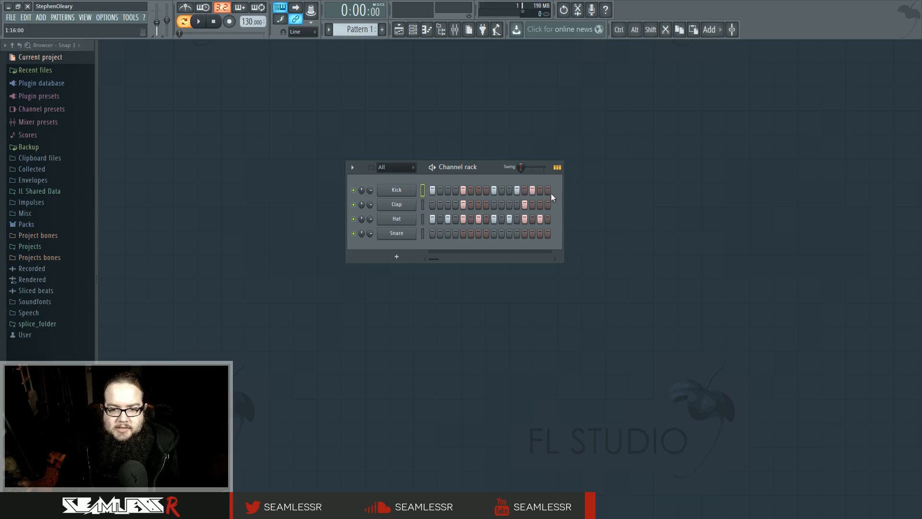
{"action": "key", "text": "space"}
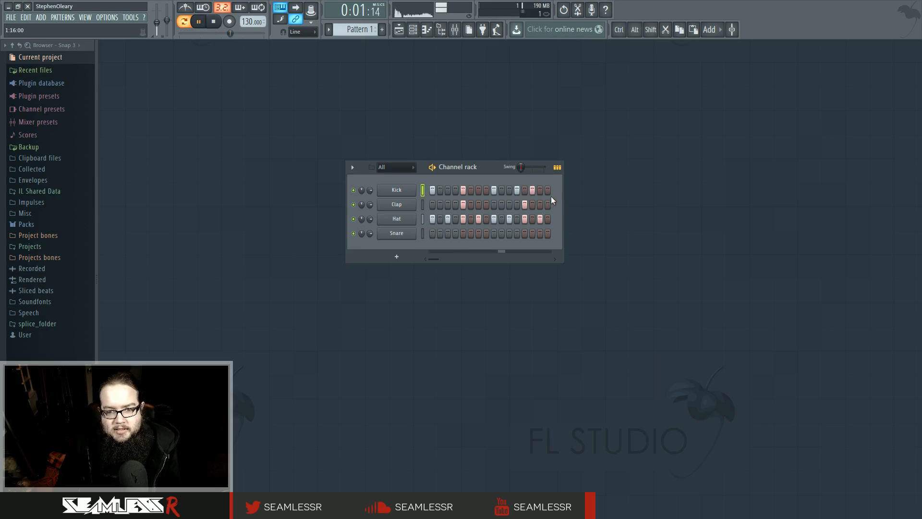
{"action": "key", "text": "space"}
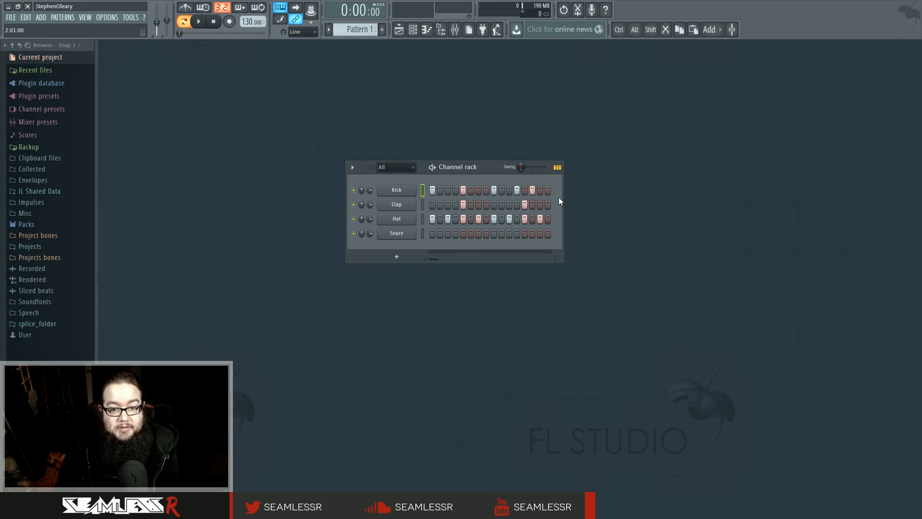
- Switch the Channel rack to the note overview and open the Kick channel's piano roll
{"action": "left_click", "coordinate": [557, 169]}
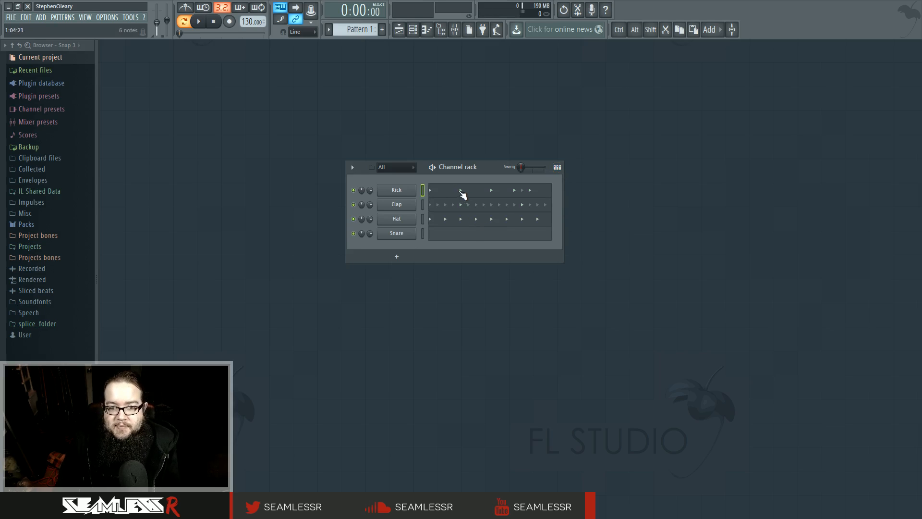
{"action": "left_click", "coordinate": [496, 196]}
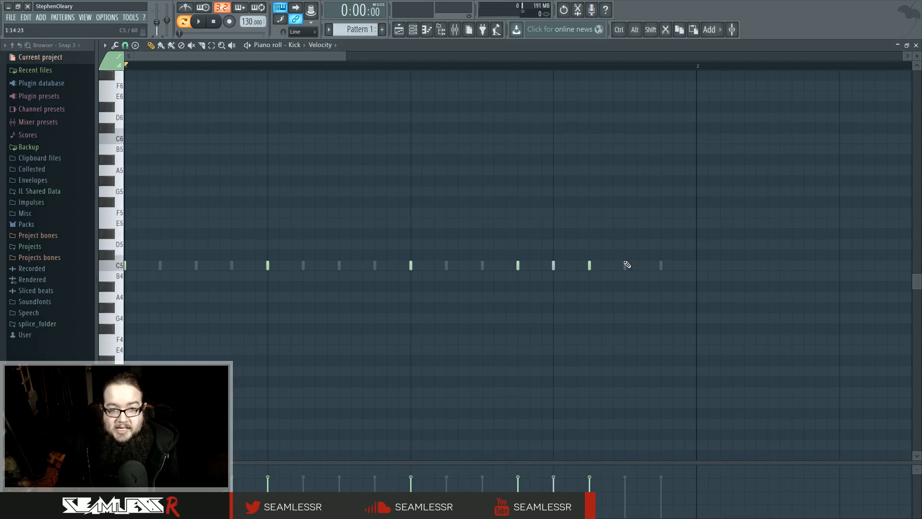
- Add trial C5 notes in the early part of the Kick piano roll and delete them
{"action": "left_click", "coordinate": [160, 267]}
{"action": "right_click", "coordinate": [161, 267]}
{"action": "left_click", "coordinate": [292, 267]}
{"action": "right_click", "coordinate": [291, 266]}
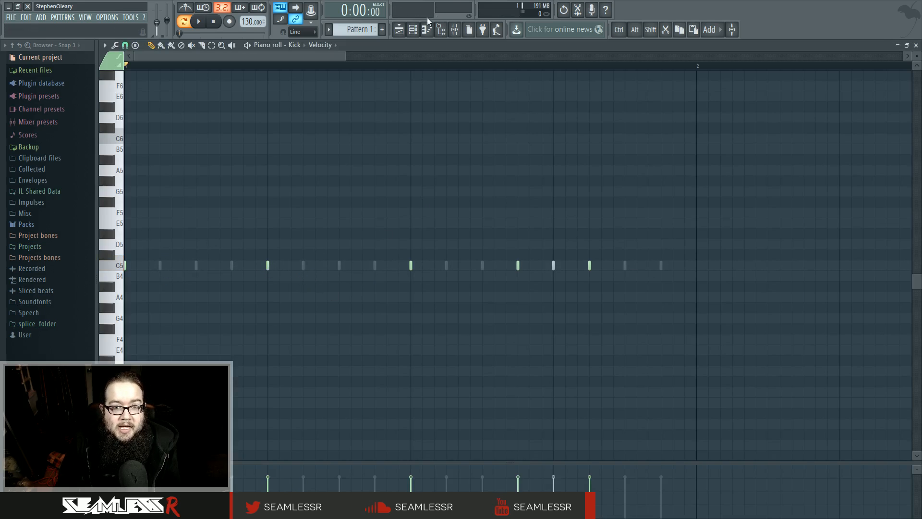
- Show the Channel rack in step view over the piano roll, and toggle Kick steps 2, 3 and 6 on and off
{"action": "left_click", "coordinate": [413, 30]}
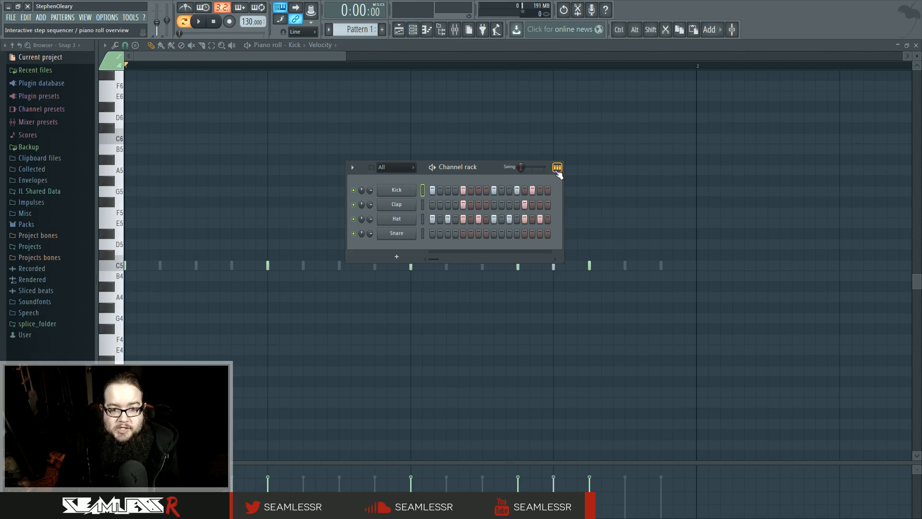
{"action": "left_click_drag", "start_coordinate": [494, 171], "coordinate": [569, 159]}
{"action": "left_click", "coordinate": [522, 179]}
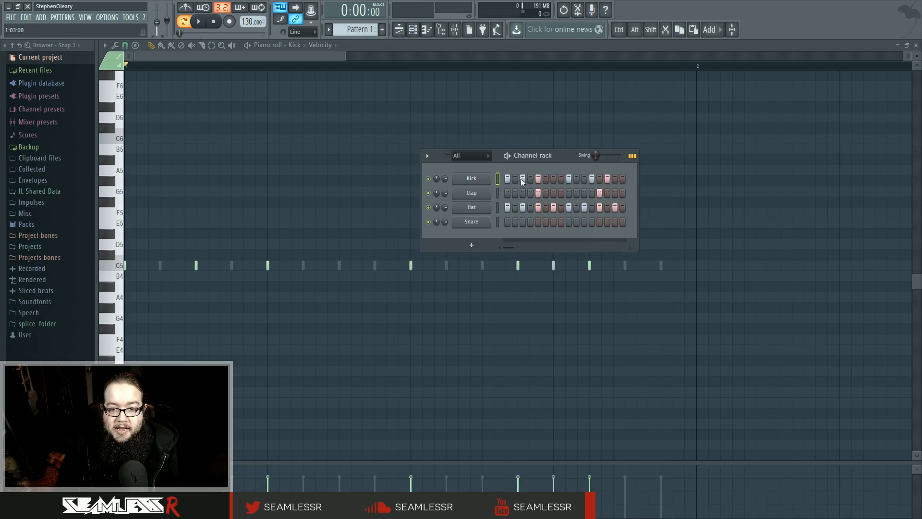
{"action": "left_click", "coordinate": [515, 178]}
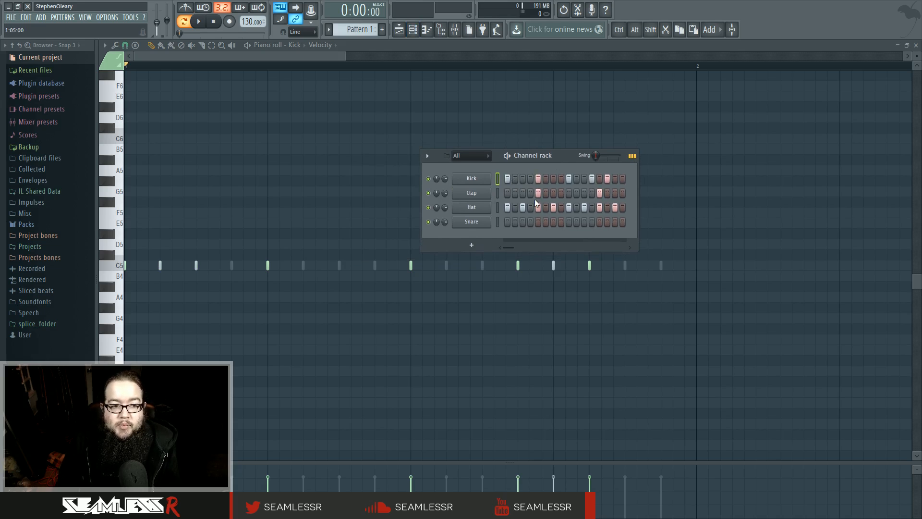
{"action": "left_click", "coordinate": [547, 178]}
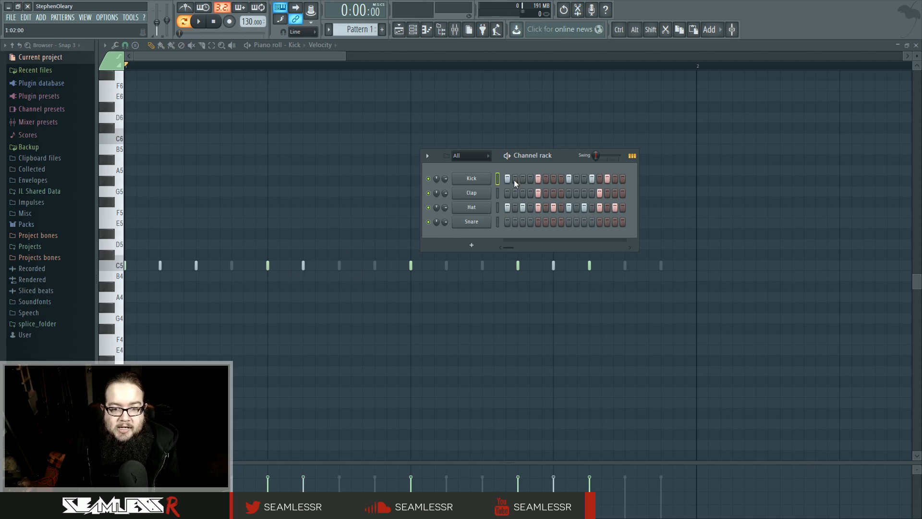
- Fill all 16 Snare steps and clear them again
{"action": "left_click_drag", "start_coordinate": [508, 222], "coordinate": [652, 227]}
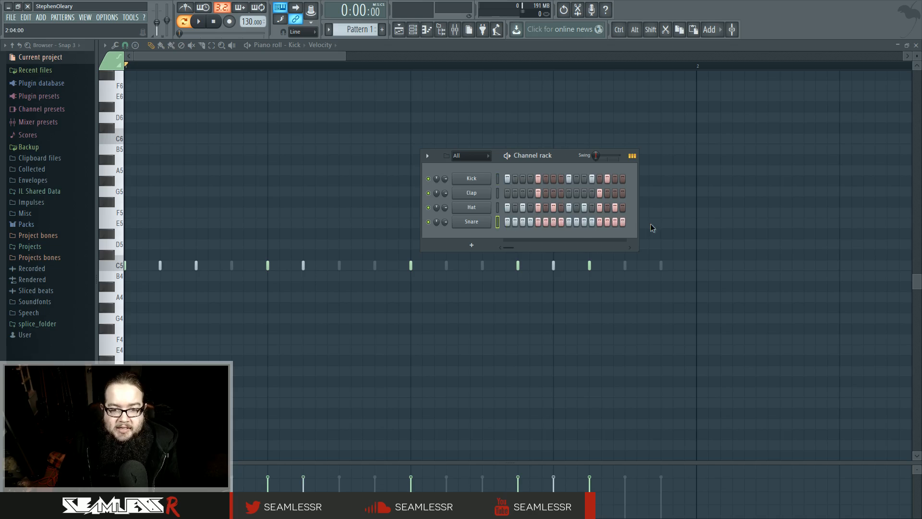
{"action": "left_click_drag", "start_coordinate": [508, 224], "coordinate": [648, 226]}
{"action": "mouse_move", "coordinate": [510, 179]}
{"action": "left_mouse_down"}
{"action": "mouse_move", "coordinate": [634, 183]}
{"action": "mouse_move", "coordinate": [503, 178]}
{"action": "left_mouse_up"}
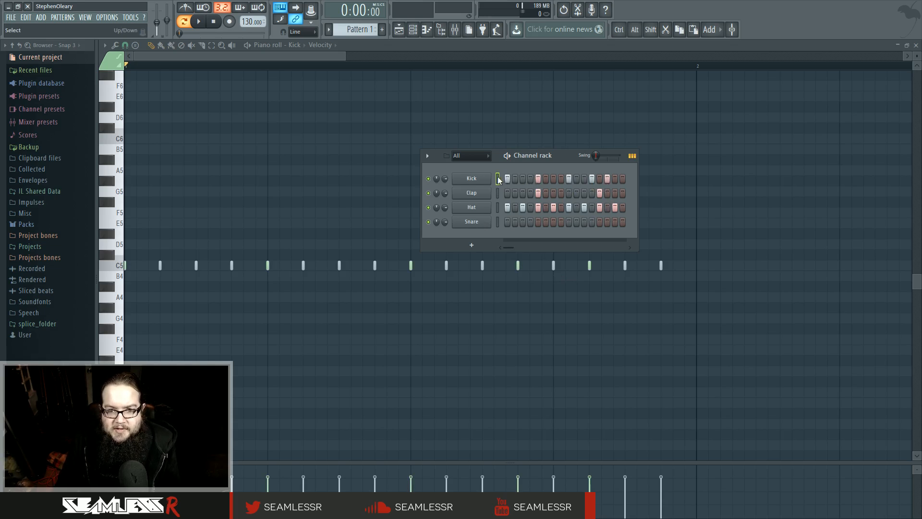
{"action": "right_click", "coordinate": [480, 179]}
{"action": "left_click", "coordinate": [479, 180]}
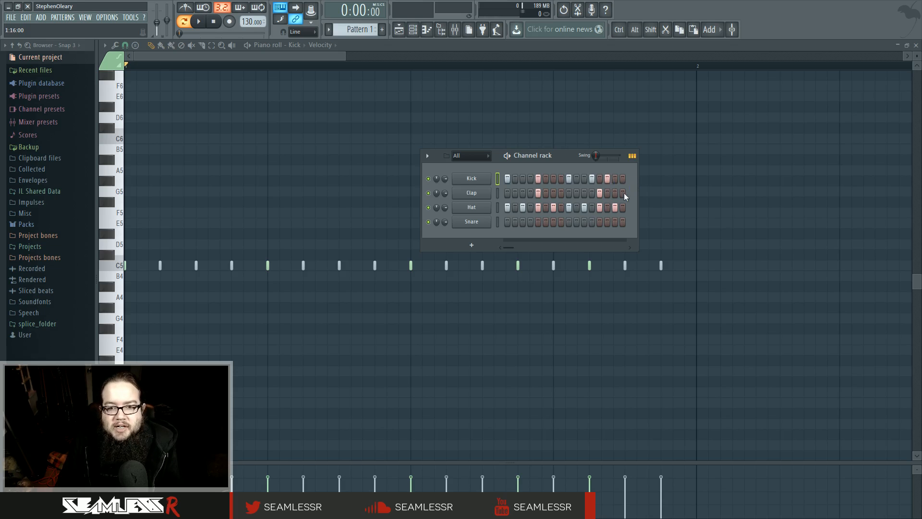
- Fill the remaining Hat steps so that all 16 are active, and audition the pattern
{"action": "left_click_drag", "start_coordinate": [515, 207], "coordinate": [696, 228]}
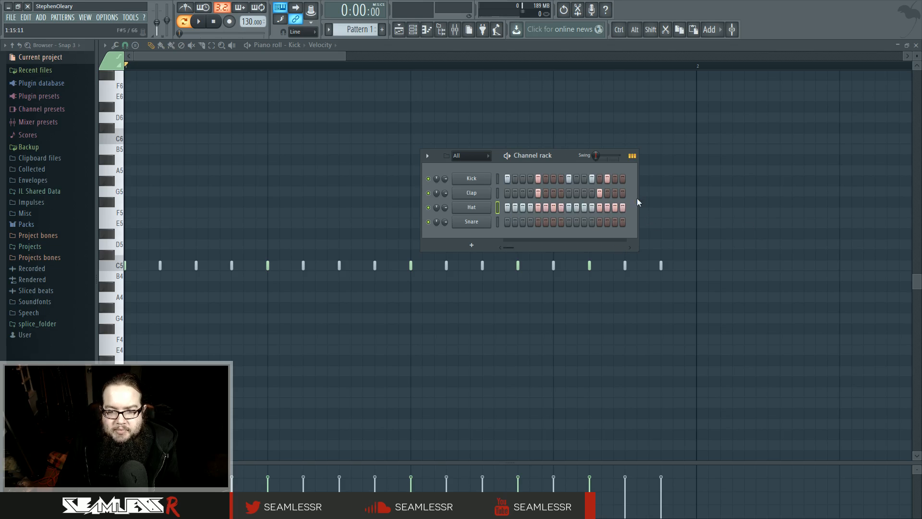
{"action": "key", "text": "space"}
{"action": "key", "text": "space"}
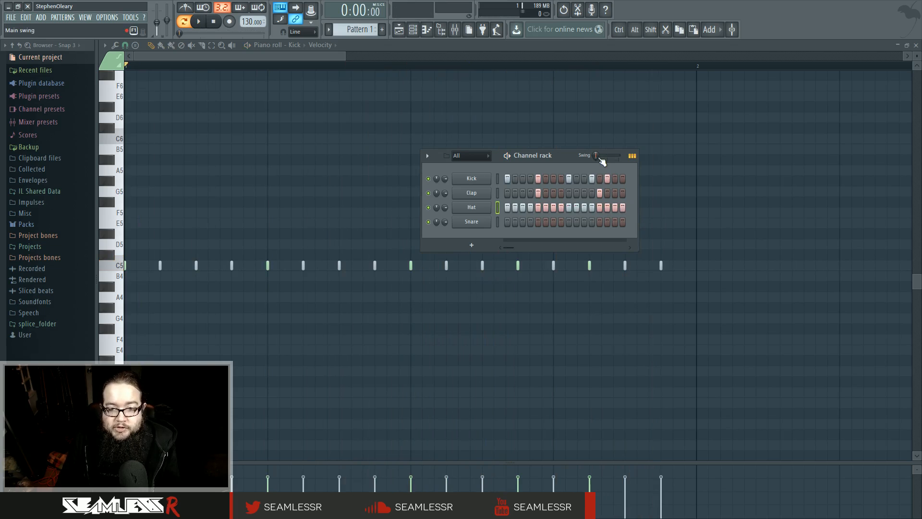
- Play the full pattern with the main swing raised to 98%, and return the swing to its minimum
{"action": "key", "text": "space"}
{"action": "left_click_drag", "start_coordinate": [597, 156], "coordinate": [619, 155]}
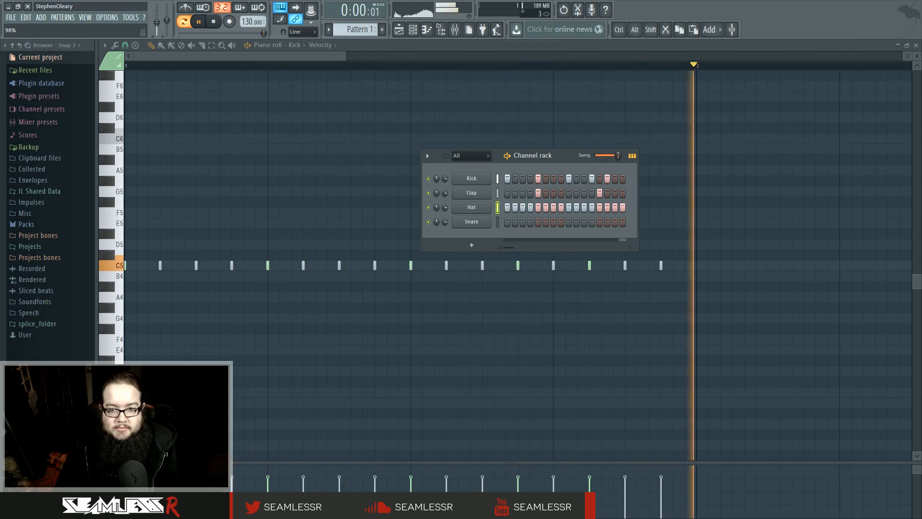
{"action": "key", "text": "space"}
{"action": "left_click_drag", "start_coordinate": [621, 158], "coordinate": [597, 158]}
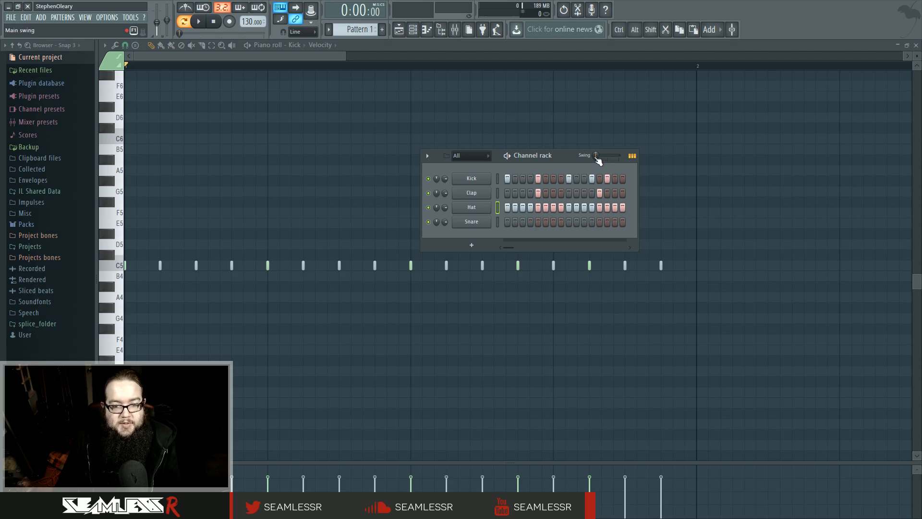
- Clear all Kick and Clap steps and play the Hat pattern alone
{"action": "mouse_move", "coordinate": [506, 179]}
{"action": "left_mouse_down"}
{"action": "mouse_move", "coordinate": [619, 179]}
{"action": "mouse_move", "coordinate": [528, 193]}
{"action": "left_mouse_up"}
{"action": "key", "text": "space"}
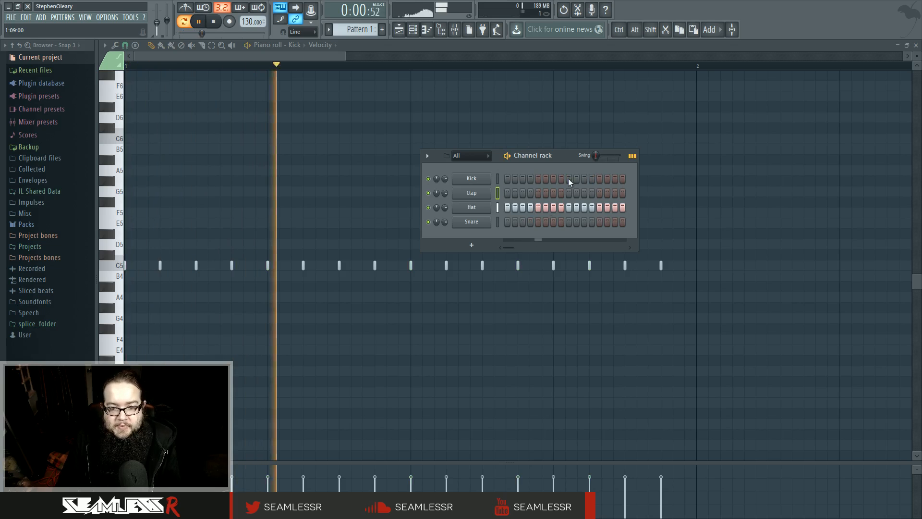
- Raise the main swing partway while the hats play, stop playback and return the swing to its minimum
{"action": "left_click_drag", "start_coordinate": [596, 155], "coordinate": [613, 160]}
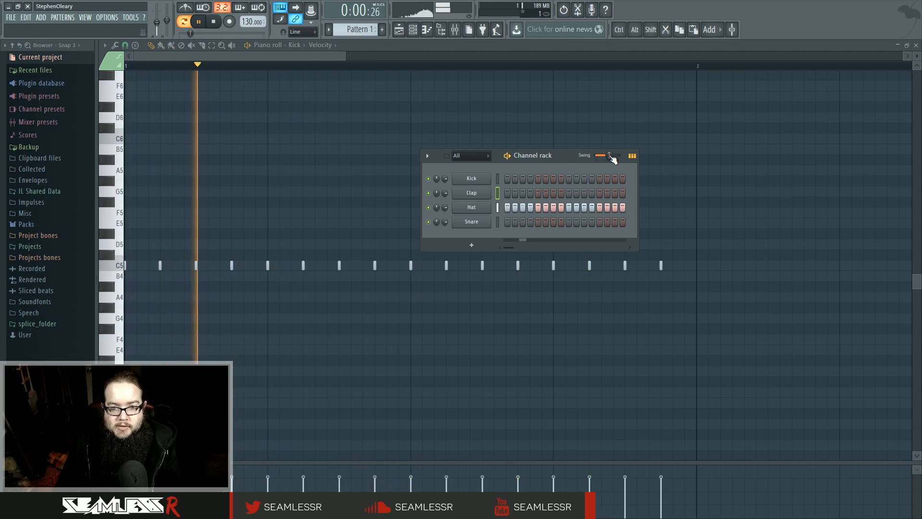
{"action": "key", "text": "space"}
{"action": "left_click_drag", "start_coordinate": [610, 157], "coordinate": [595, 156]}
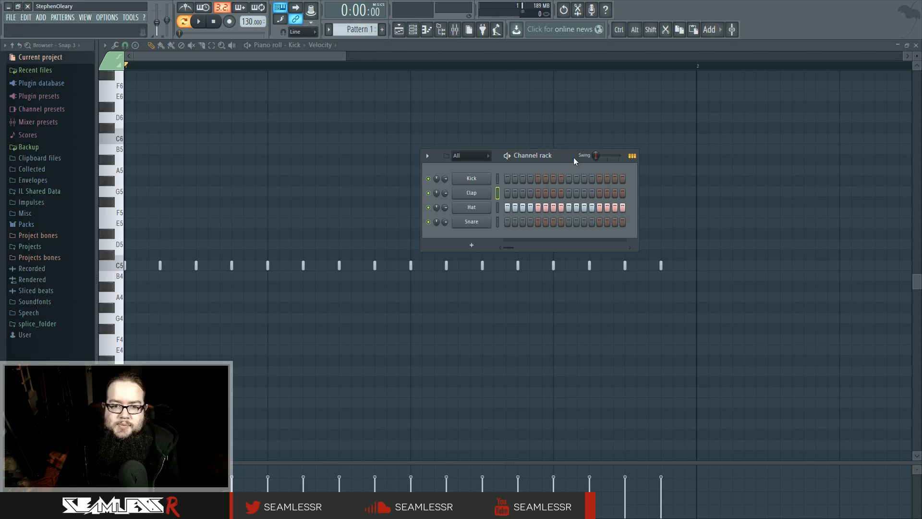
- Examine the groups offered by the Channel rack's display filter
{"action": "left_click", "coordinate": [477, 158]}
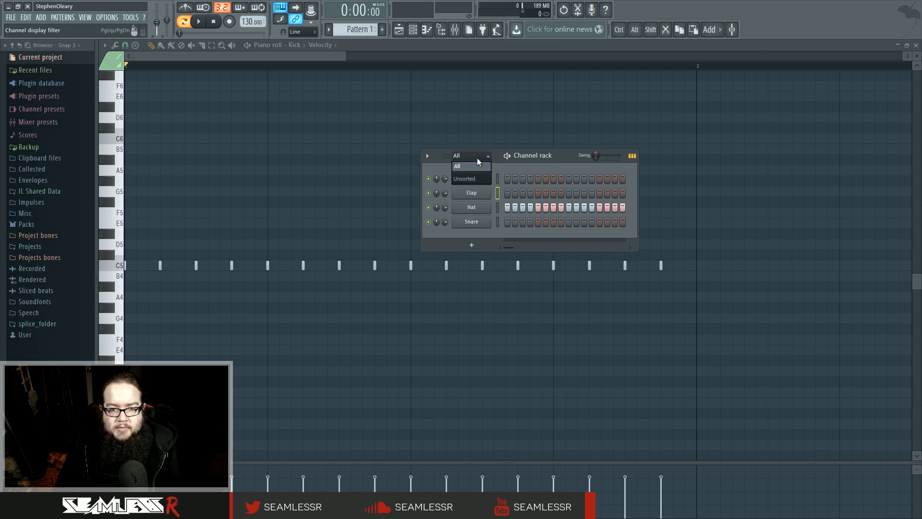
{"action": "left_click", "coordinate": [478, 159]}
{"action": "left_click", "coordinate": [485, 159]}
{"action": "left_click", "coordinate": [477, 178]}
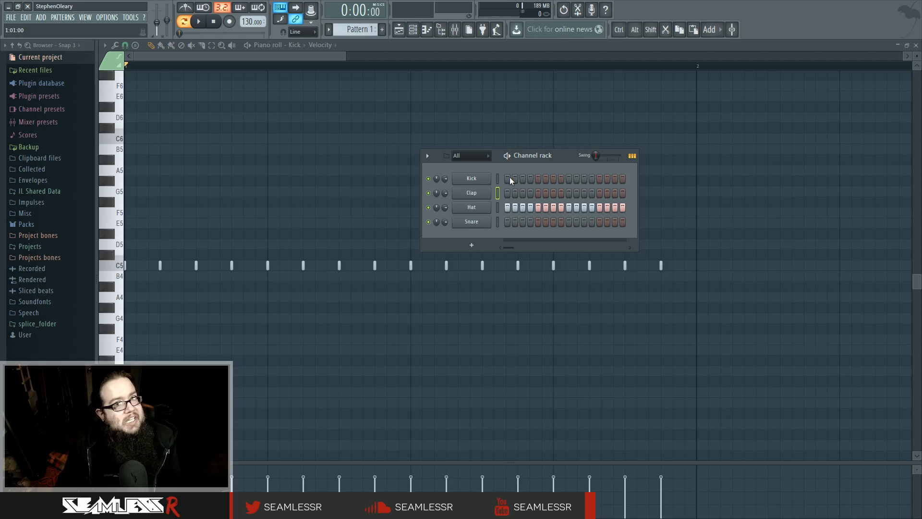
- Open the Kick, Clap, Hat and Snare channel settings one after another to compare them, and close the settings window
{"action": "left_click_drag", "start_coordinate": [497, 178], "coordinate": [498, 217]}
{"action": "left_click", "coordinate": [481, 194]}
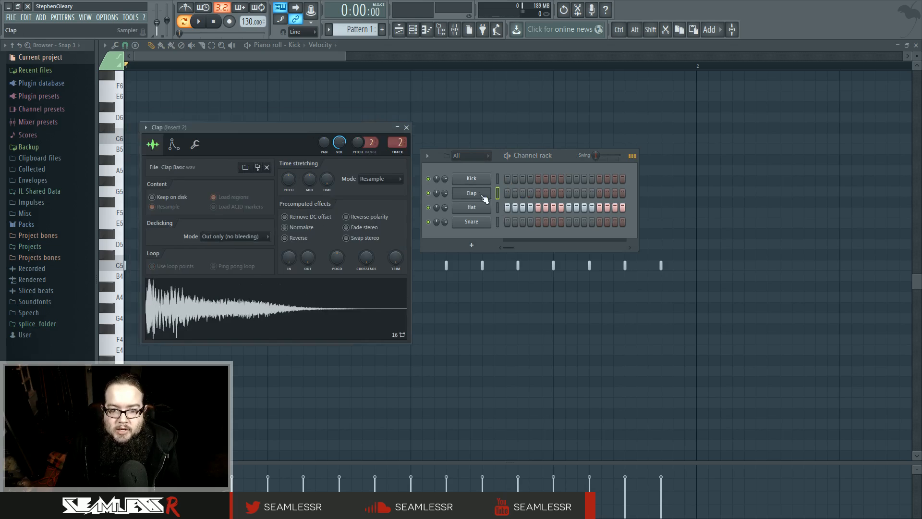
{"action": "left_click", "coordinate": [479, 181]}
{"action": "left_click", "coordinate": [478, 195]}
{"action": "left_click", "coordinate": [478, 209]}
{"action": "left_click", "coordinate": [480, 220]}
{"action": "left_click", "coordinate": [480, 210]}
{"action": "left_click", "coordinate": [479, 191]}
{"action": "left_click", "coordinate": [479, 180]}
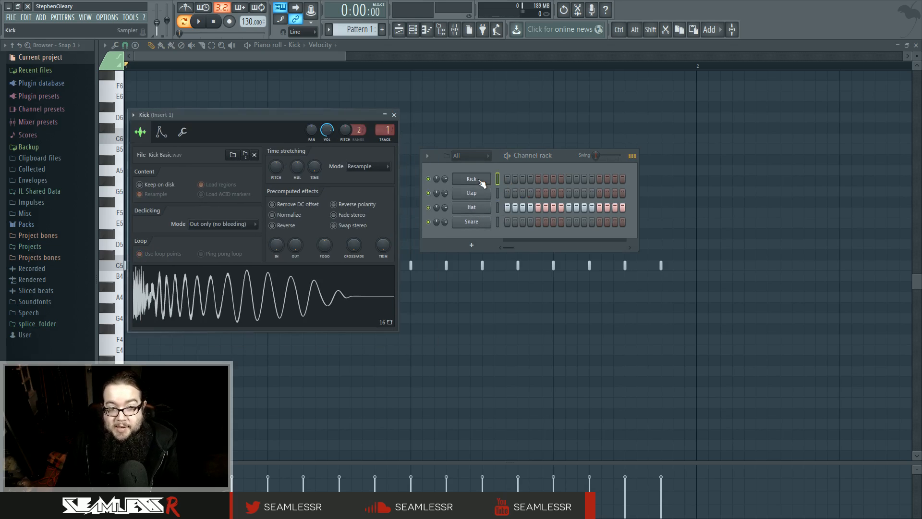
{"action": "left_click", "coordinate": [482, 180]}
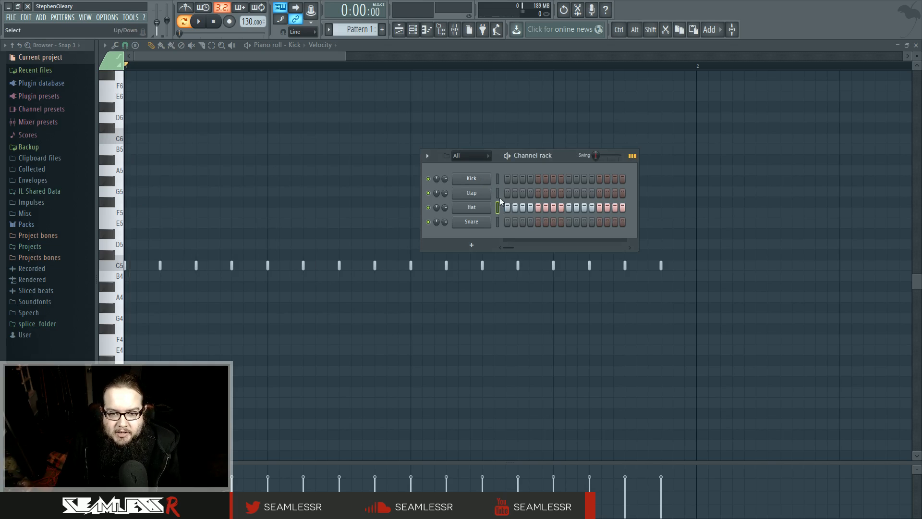
- Select the Kick, Clap, Hat and Snare channels, group them as "Drums", and check the display filter
{"action": "left_click_drag", "start_coordinate": [499, 185], "coordinate": [499, 201]}
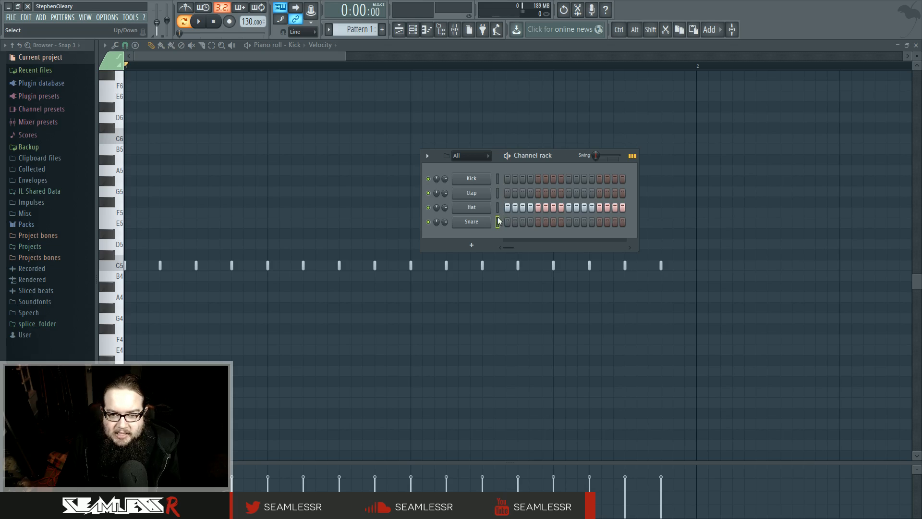
{"action": "double_click", "coordinate": [499, 200]}
{"action": "left_click", "coordinate": [498, 199]}
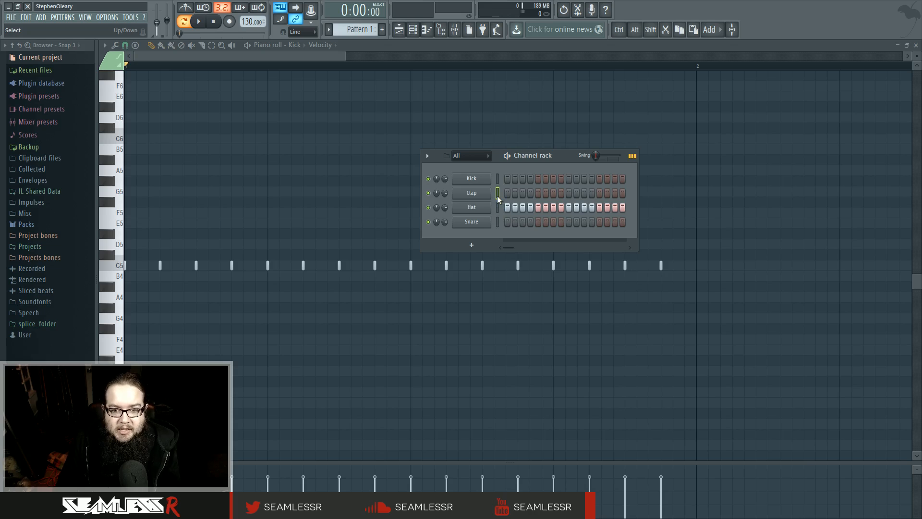
{"action": "left_click_drag", "start_coordinate": [498, 184], "coordinate": [498, 216]}
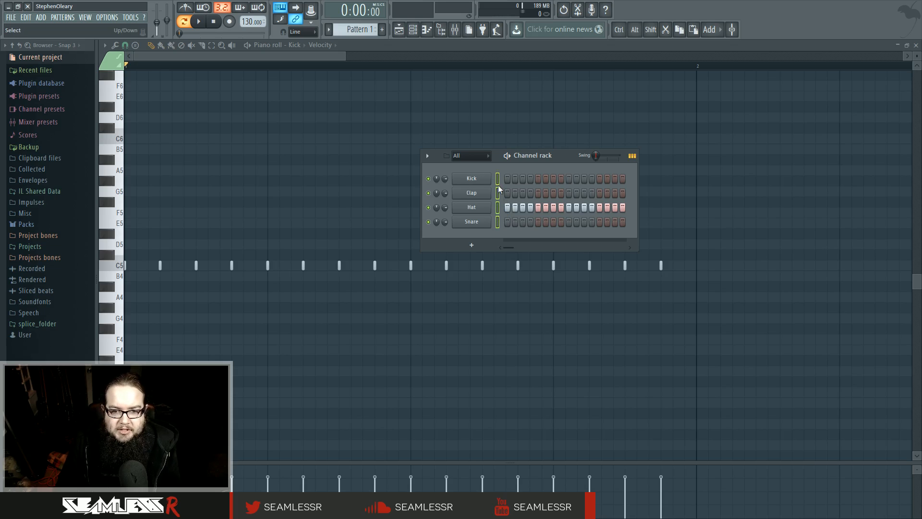
{"action": "left_click", "coordinate": [426, 156]}
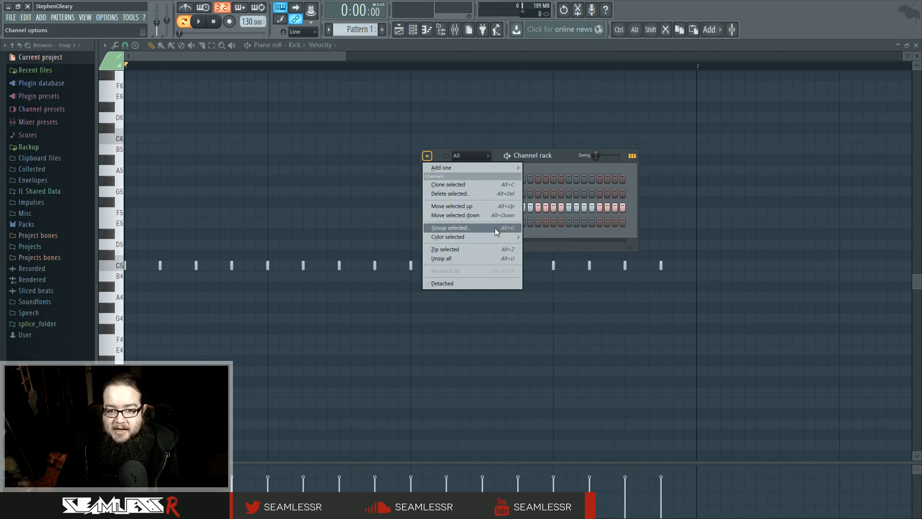
{"action": "left_click_drag", "start_coordinate": [558, 161], "coordinate": [561, 161]}
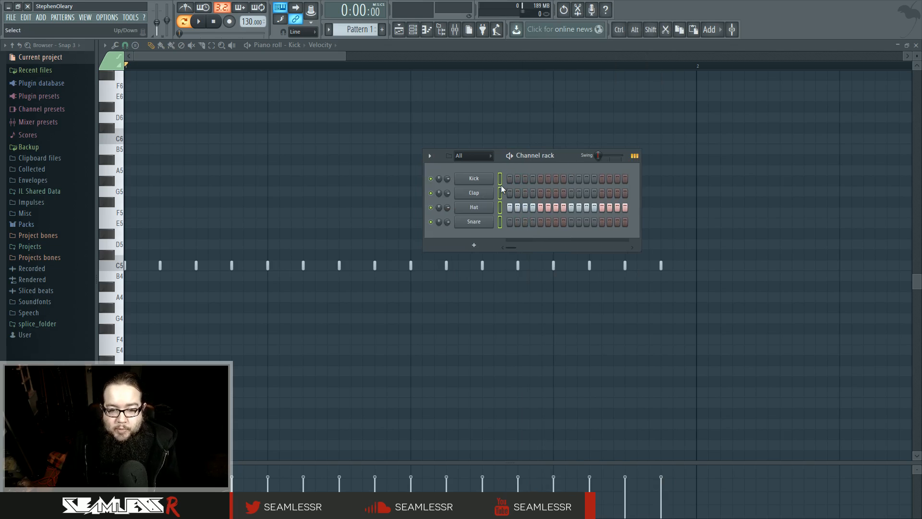
{"action": "key", "text": "ctrl+g"}
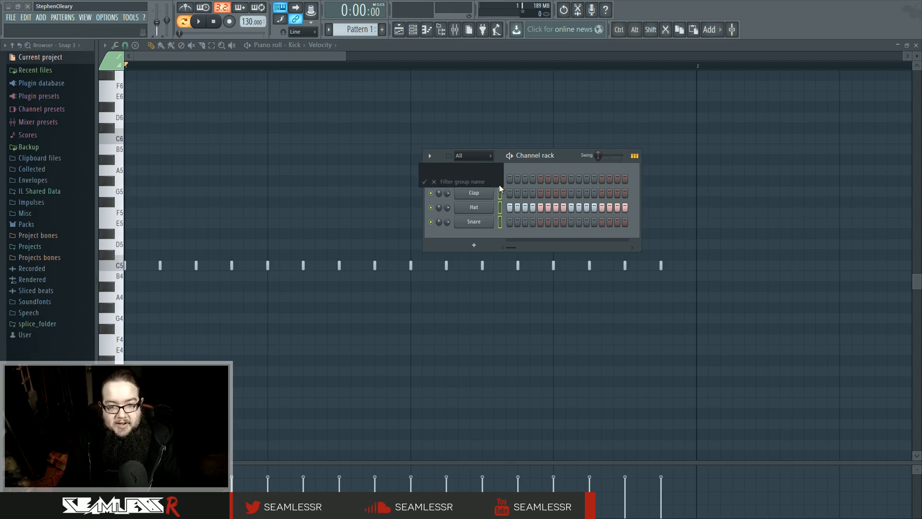
{"action": "type", "text": "Drums"}
{"action": "key", "text": "Return"}
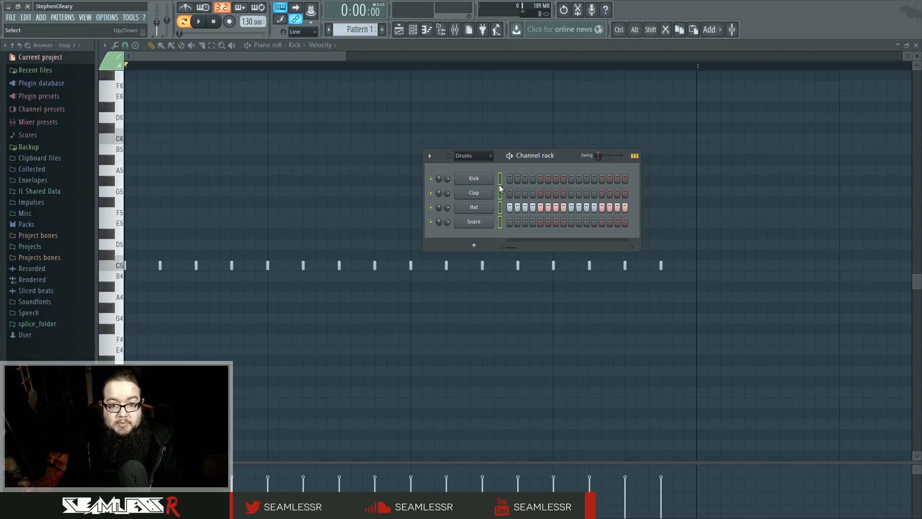
{"action": "left_click", "coordinate": [483, 156]}
{"action": "left_click", "coordinate": [482, 156]}
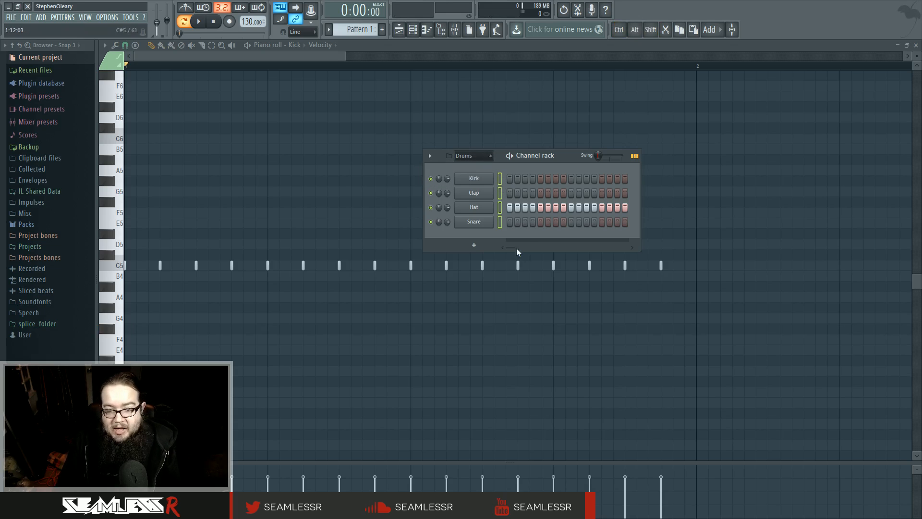
- Add a Harmor channel to the rack while the Drums group is shown, and check the display filter's groups
{"action": "key", "text": "F8"}
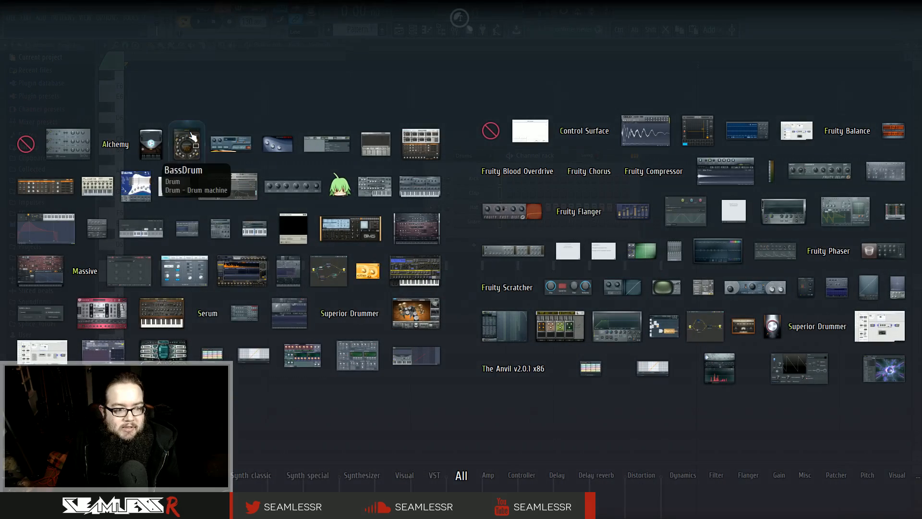
{"action": "left_click_drag", "start_coordinate": [39, 270], "coordinate": [565, 248]}
{"action": "left_click", "coordinate": [606, 102]}
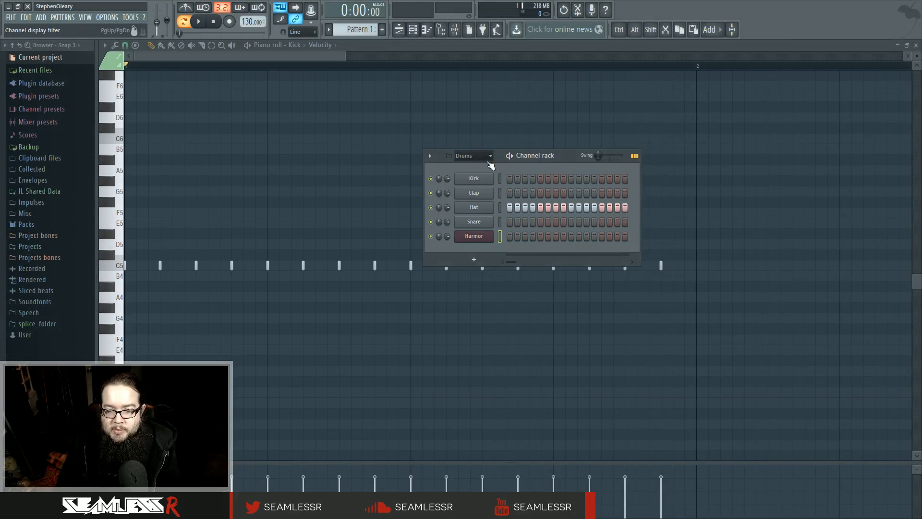
{"action": "left_click", "coordinate": [486, 156]}
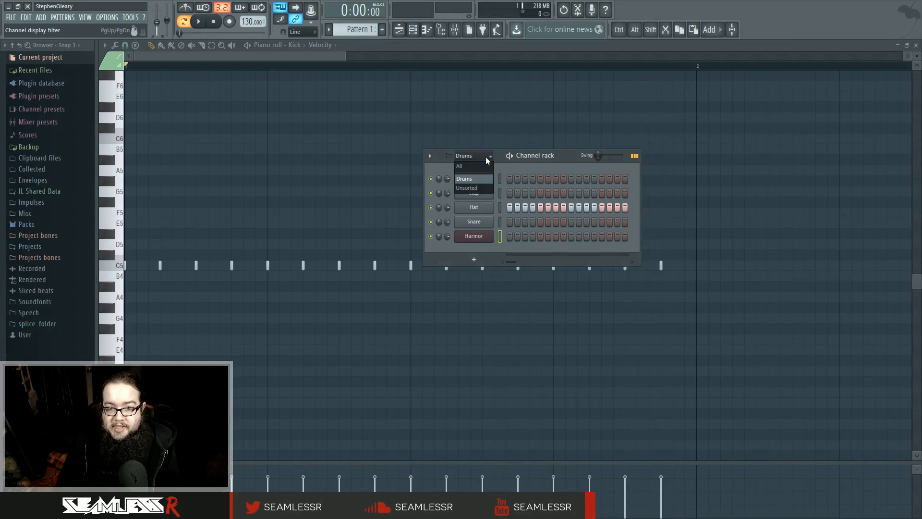
{"action": "left_click", "coordinate": [486, 157]}
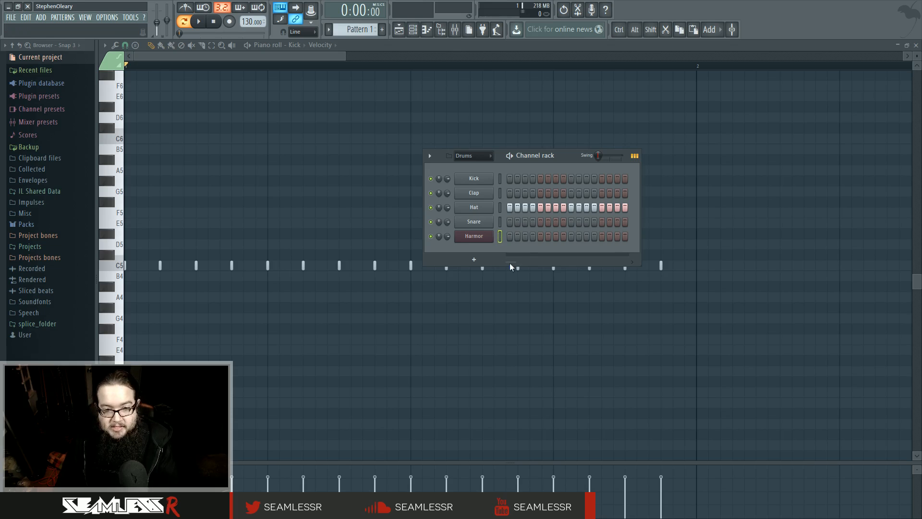
- Group the Harmor channel as "Synths" and review the groups in the display filter
{"action": "key", "text": "alt+g"}
{"action": "type", "text": "Synths"}
{"action": "key", "text": "Return"}
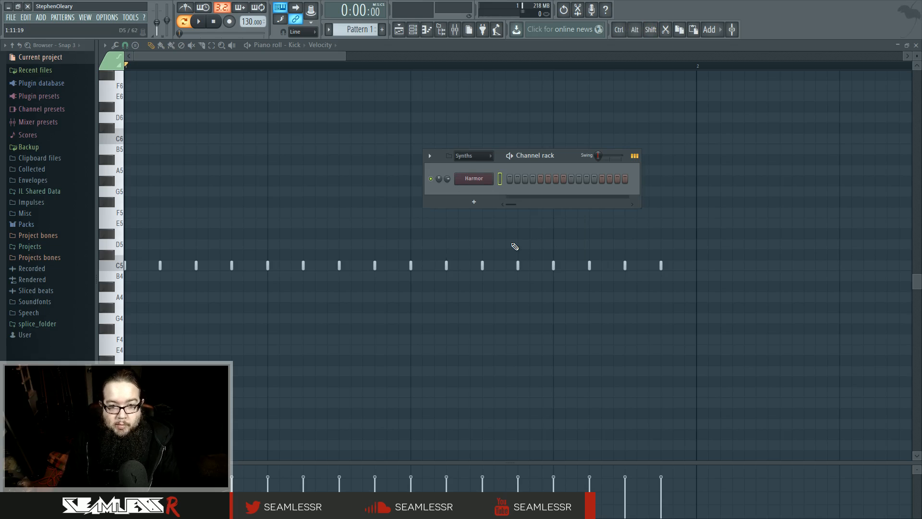
{"action": "left_click", "coordinate": [482, 155]}
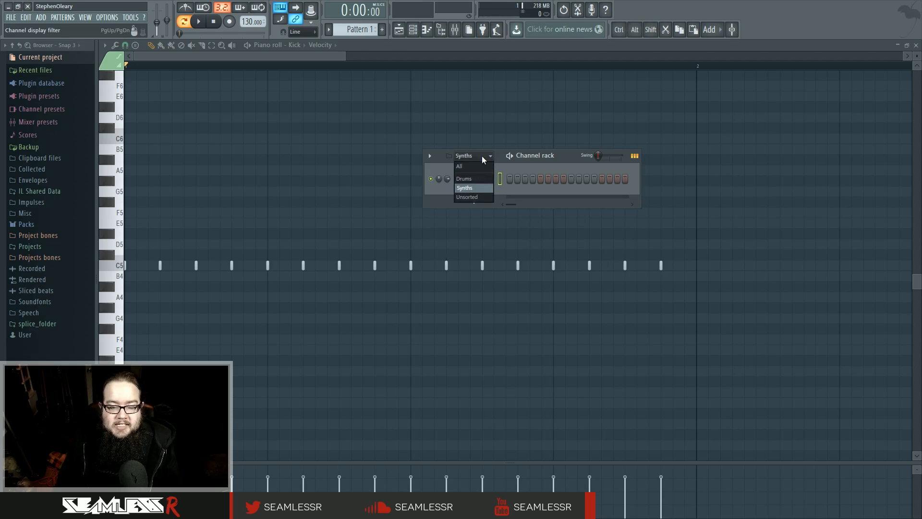
{"action": "left_click", "coordinate": [482, 155]}
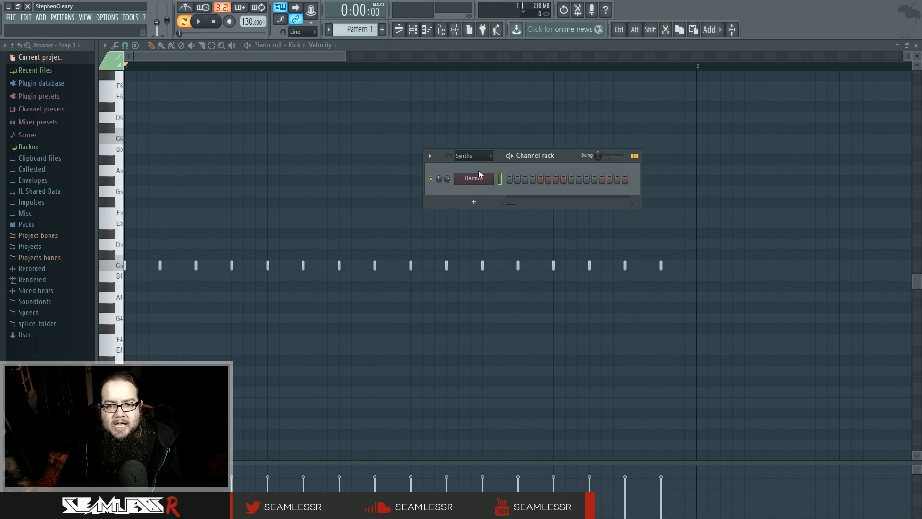
- Assign the Harmor channel to the "Drums" group
{"action": "key", "text": "alt+g"}
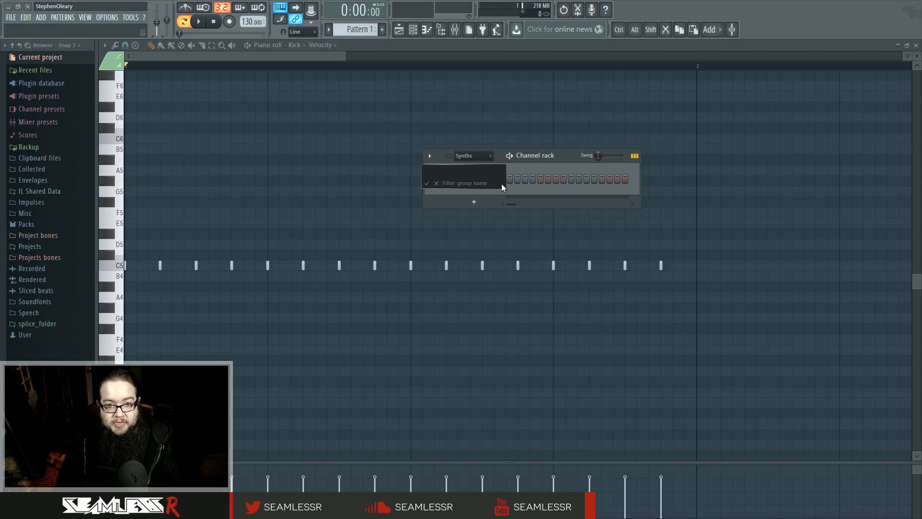
{"action": "type", "text": "Drums"}
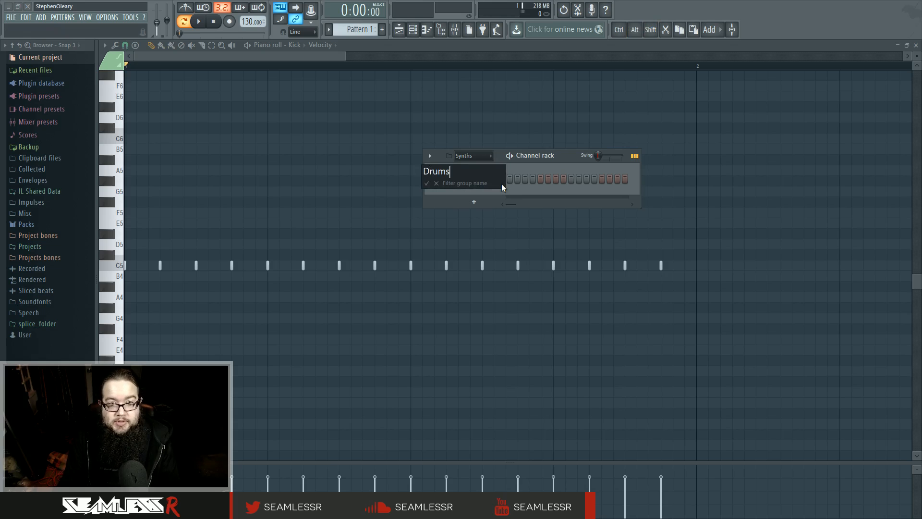
{"action": "key", "text": "Return"}
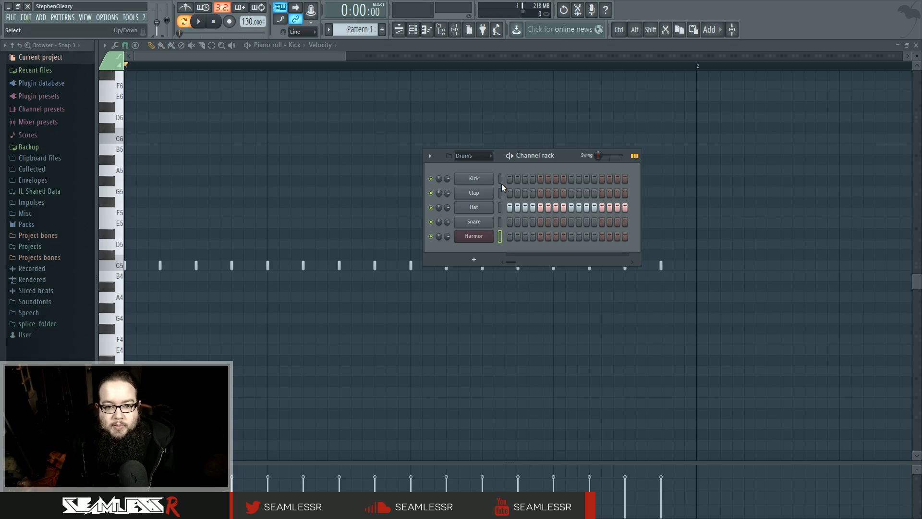
- Try a random color on the selected Harmor channel
{"action": "left_click", "coordinate": [430, 155]}
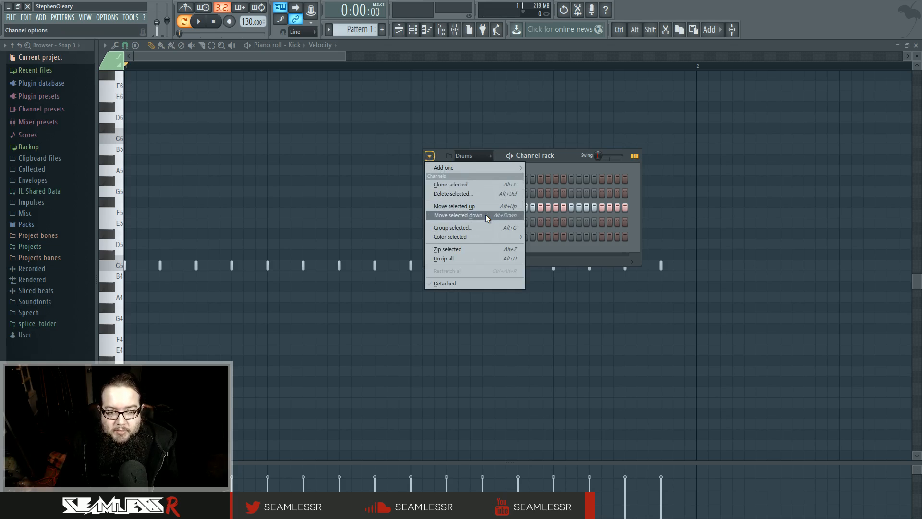
{"action": "mouse_move", "coordinate": [487, 238]}
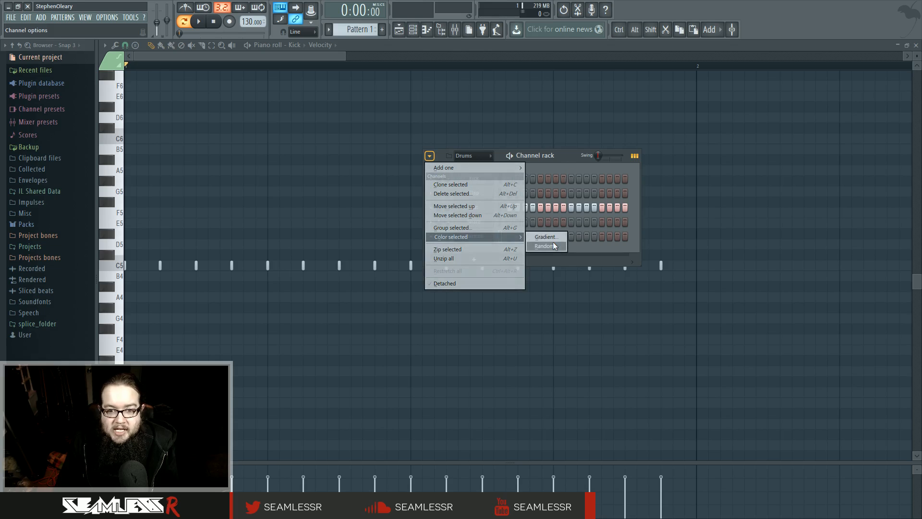
{"action": "left_click", "coordinate": [544, 246]}
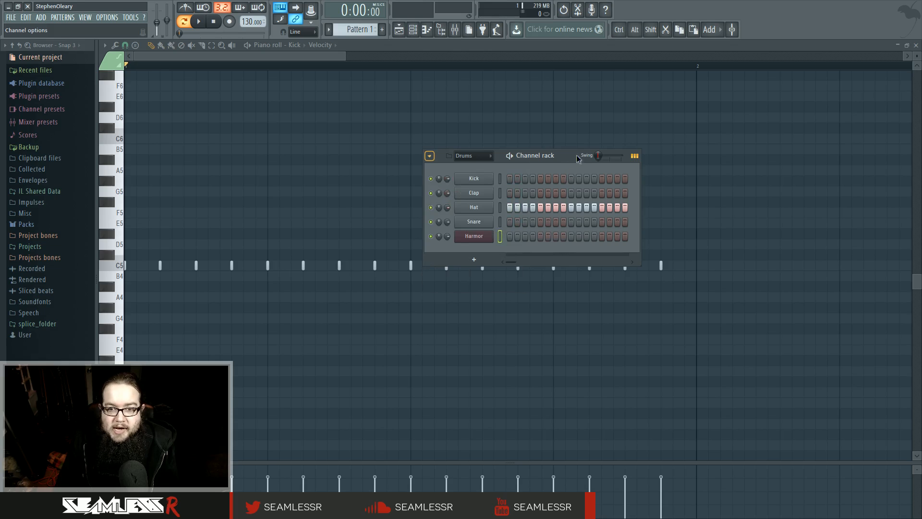
- Color the channels from Kick to Harmor with a gradient running from blue to magenta (RGB 163, 35, 131)
{"action": "left_click", "coordinate": [430, 156]}
{"action": "mouse_move", "coordinate": [471, 236]}
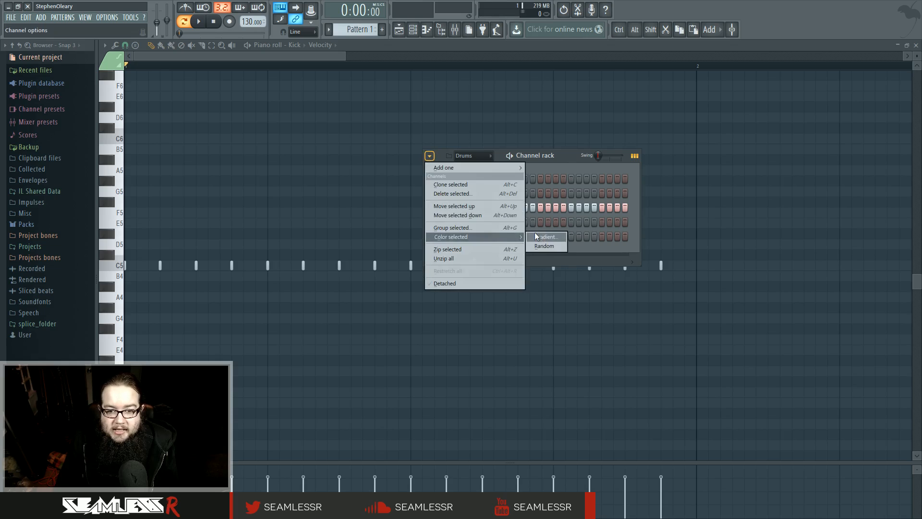
{"action": "left_click", "coordinate": [535, 234]}
{"action": "left_click_drag", "start_coordinate": [496, 168], "coordinate": [511, 141]}
{"action": "left_click", "coordinate": [381, 266]}
{"action": "left_click", "coordinate": [525, 169]}
{"action": "left_click", "coordinate": [535, 167]}
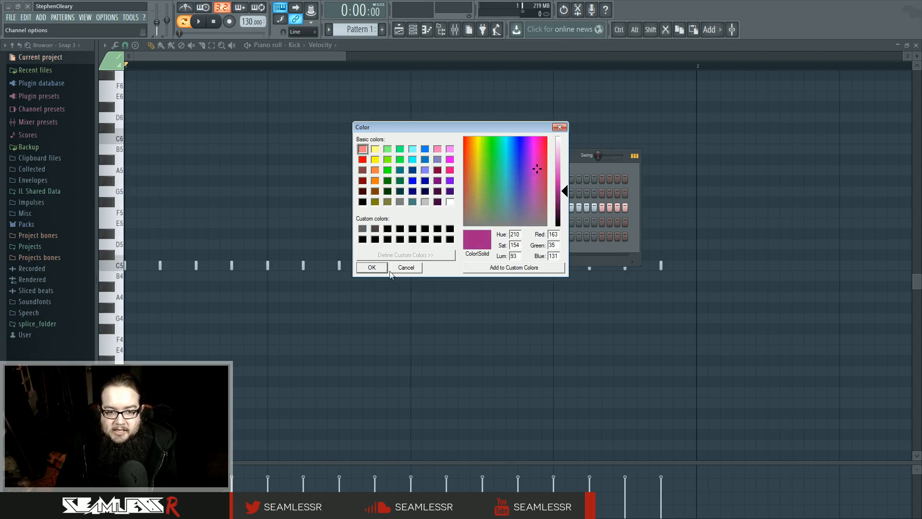
{"action": "left_click", "coordinate": [384, 267]}
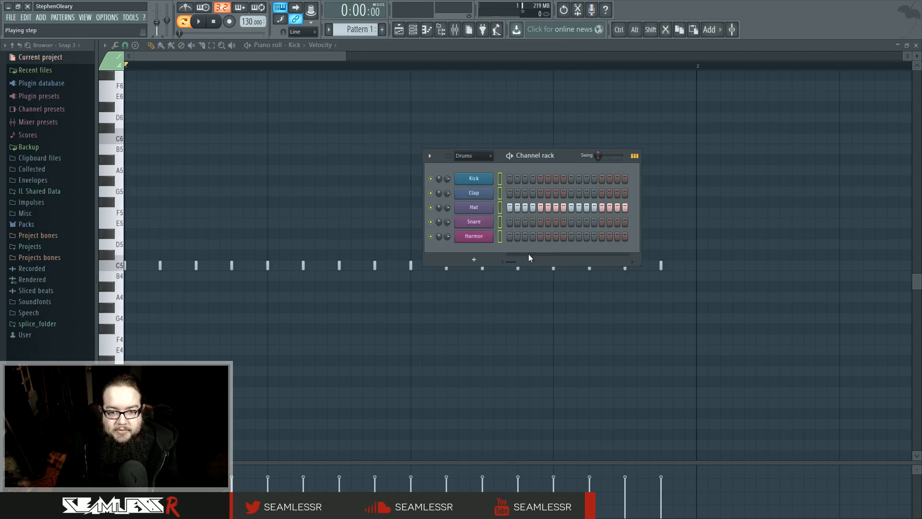
- Look at Harmor's plugin window and its channel commands, and close them without making changes
{"action": "left_click", "coordinate": [431, 156]}
{"action": "left_click", "coordinate": [430, 156]}
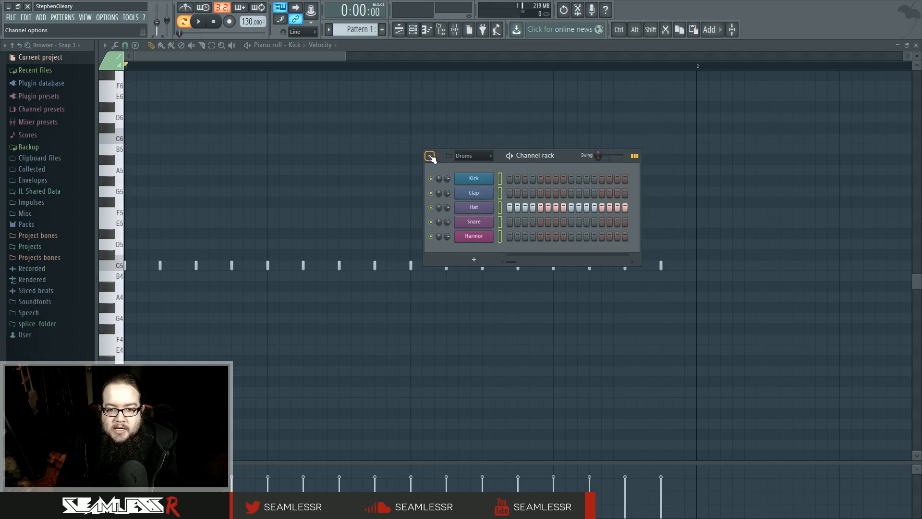
{"action": "left_click", "coordinate": [474, 237]}
{"action": "left_click", "coordinate": [605, 103]}
{"action": "right_click", "coordinate": [475, 235]}
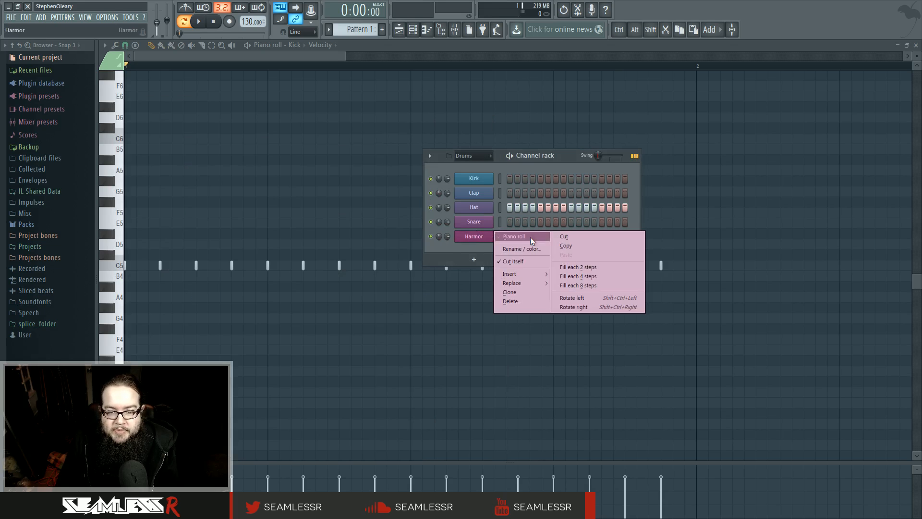
{"action": "left_click", "coordinate": [476, 246]}
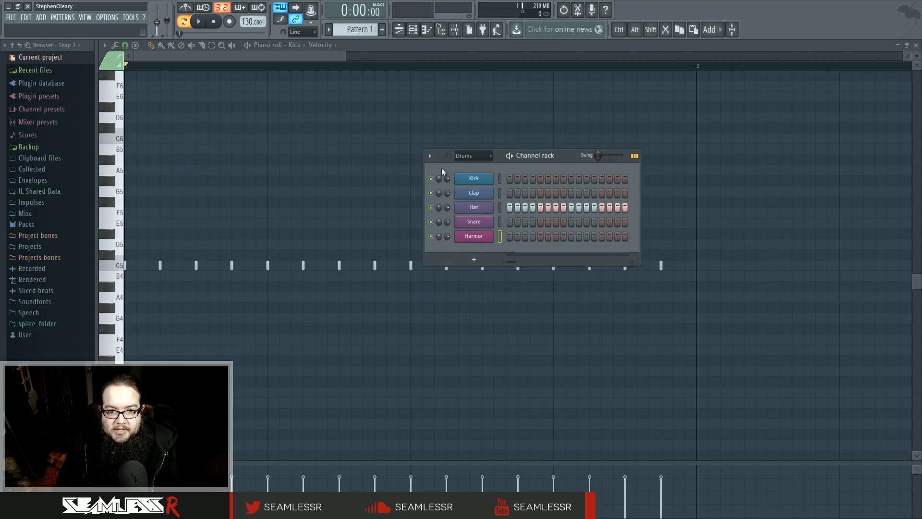
- Review the commands for selected channels with only Kick selected, and dismiss them
{"action": "left_click_drag", "start_coordinate": [500, 178], "coordinate": [500, 236]}
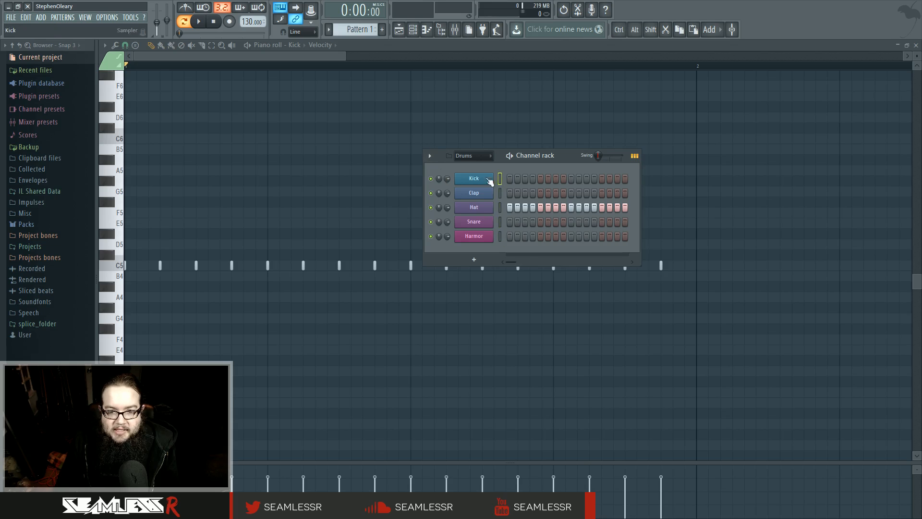
{"action": "left_click", "coordinate": [430, 156]}
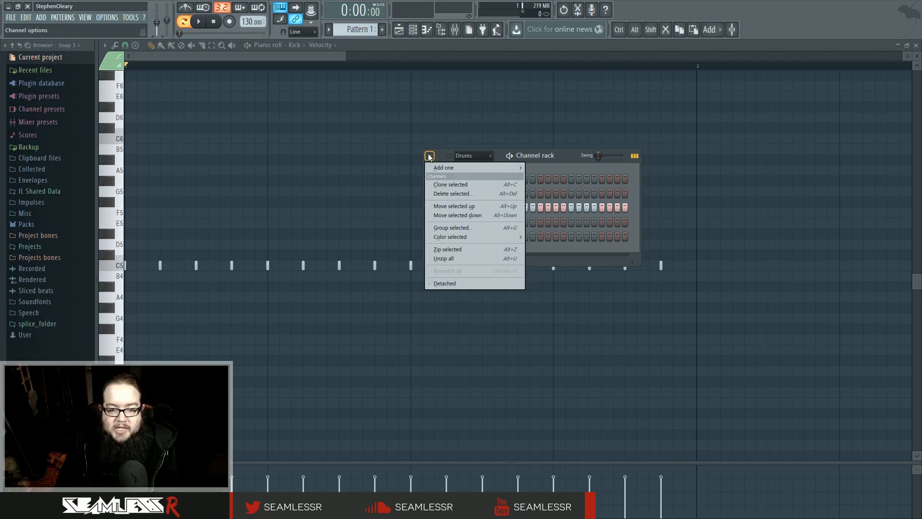
{"action": "left_click", "coordinate": [429, 156]}
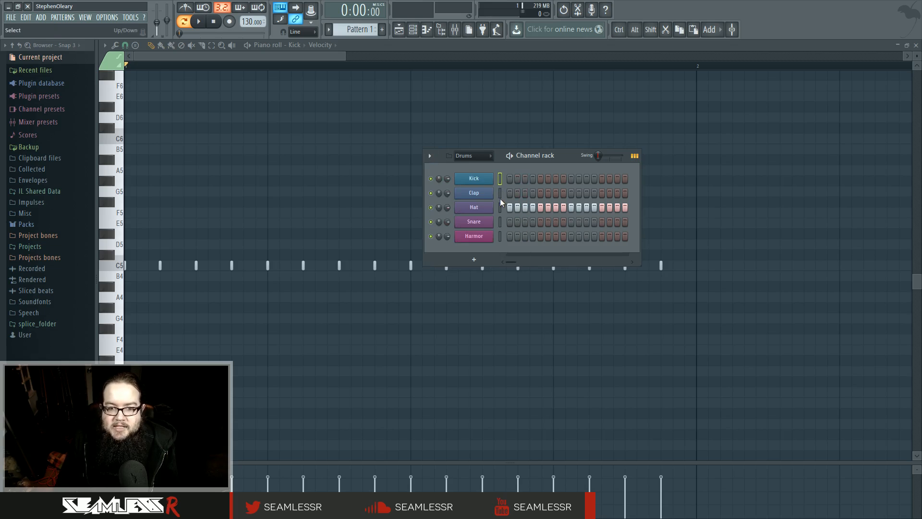
- Zip the selected Kick channel and the Clap channel in the Channel rack
{"action": "left_click", "coordinate": [429, 156]}
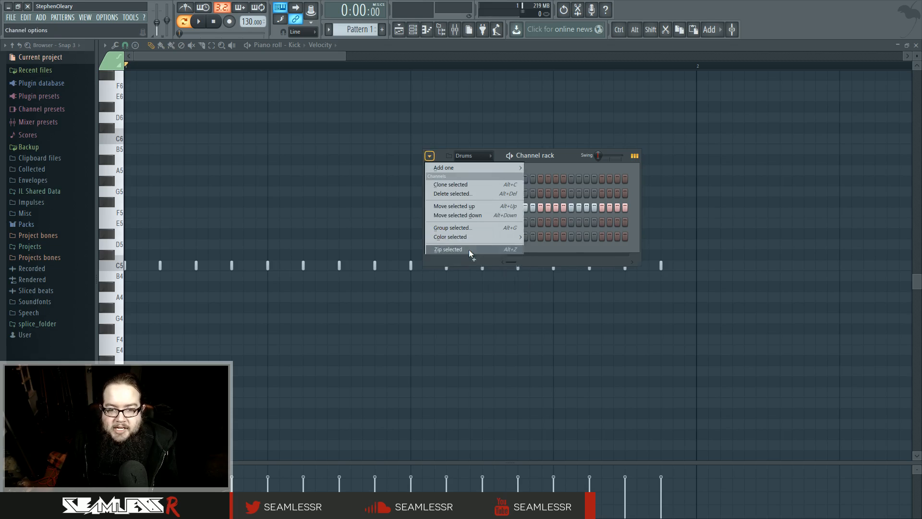
{"action": "left_click", "coordinate": [469, 251]}
{"action": "left_click", "coordinate": [481, 174]}
{"action": "left_click", "coordinate": [481, 175]}
{"action": "left_click", "coordinate": [516, 175]}
{"action": "left_click", "coordinate": [515, 176]}
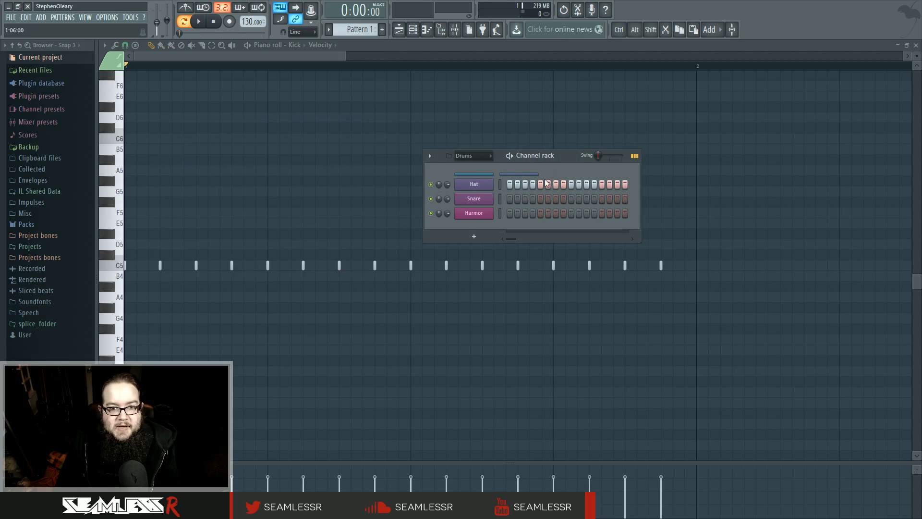
{"action": "left_click", "coordinate": [529, 177]}
{"action": "left_click", "coordinate": [529, 177]}
- Unzip all channels in the rack
{"action": "left_click", "coordinate": [430, 156]}
{"action": "left_click", "coordinate": [430, 157]}
{"action": "left_click", "coordinate": [430, 157]}
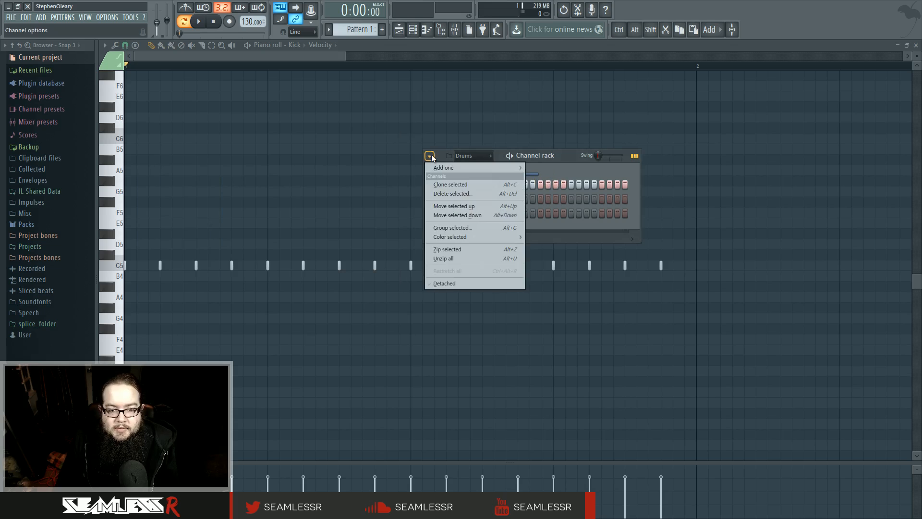
{"action": "left_click", "coordinate": [461, 259]}
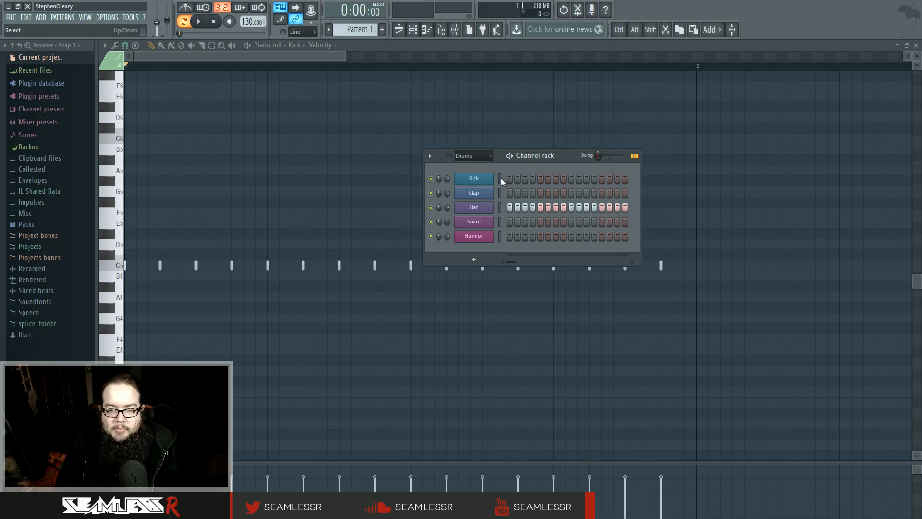
- Close the Piano roll and reposition the Channel rack in the workspace
{"action": "left_click", "coordinate": [429, 156]}
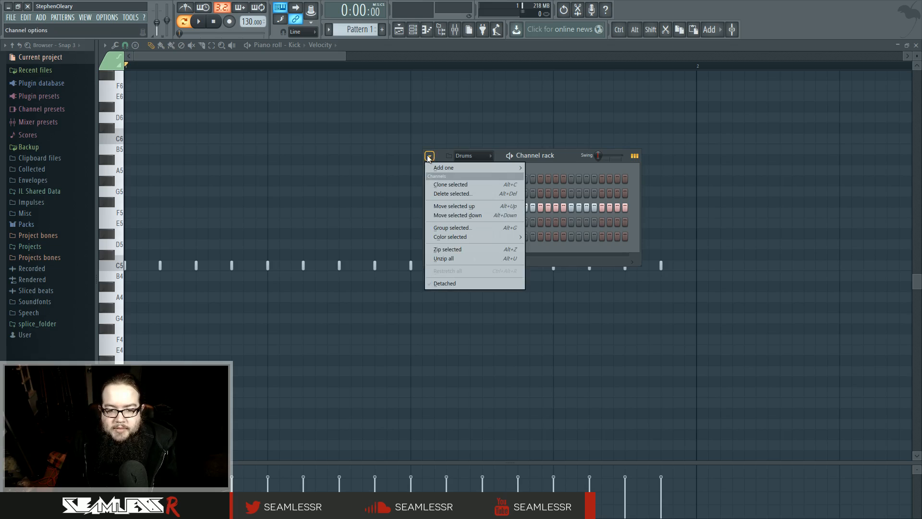
{"action": "left_click", "coordinate": [430, 156]}
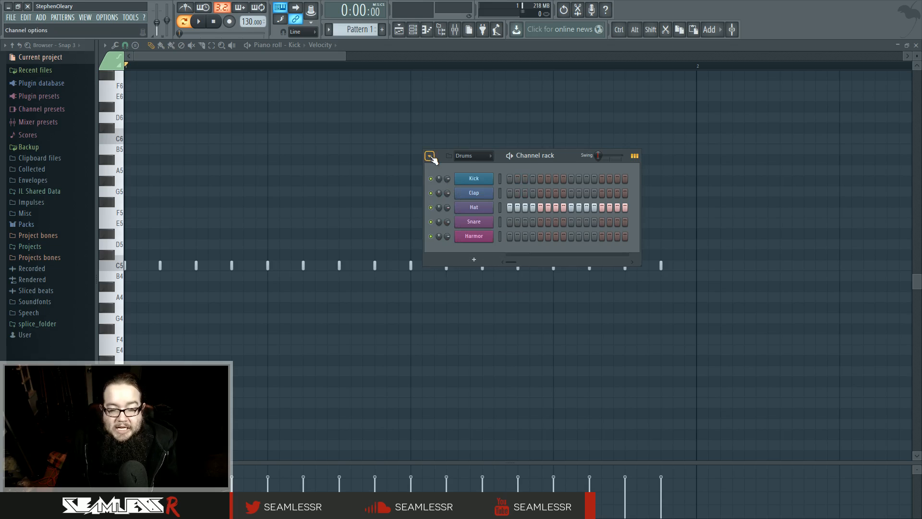
{"action": "key", "text": "F7"}
{"action": "left_click_drag", "start_coordinate": [571, 156], "coordinate": [525, 170]}
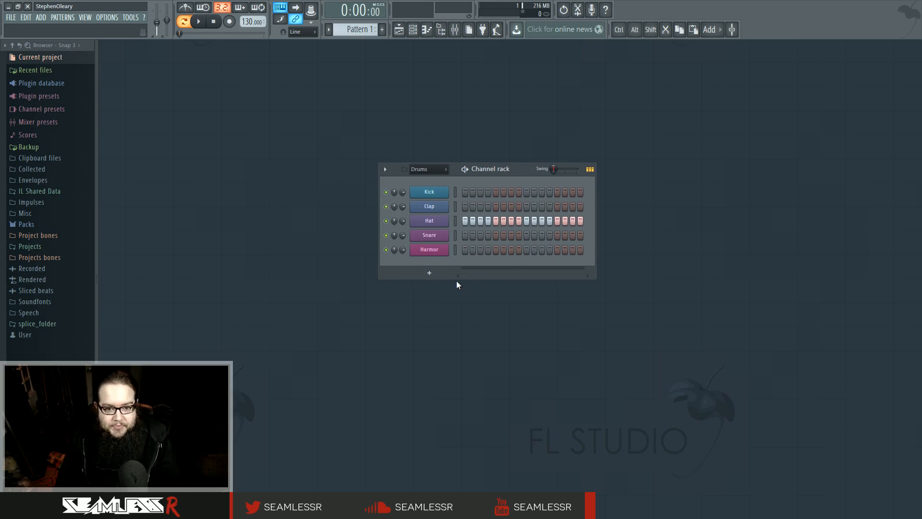
{"action": "left_click", "coordinate": [385, 169]}
{"action": "left_click", "coordinate": [386, 170]}
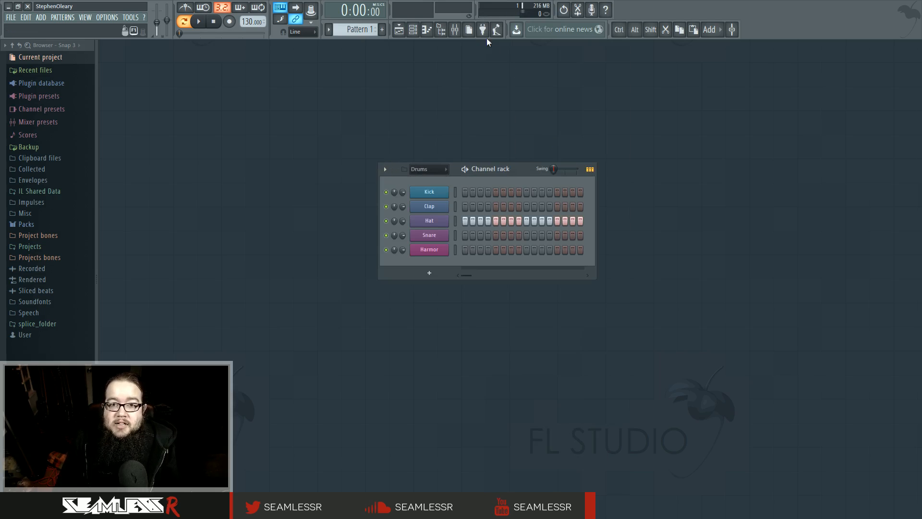
- Look at the Add commands, the browser's plugin database and the rack's new-channel list without adding anything
{"action": "left_click", "coordinate": [710, 30]}
{"action": "left_click", "coordinate": [41, 17]}
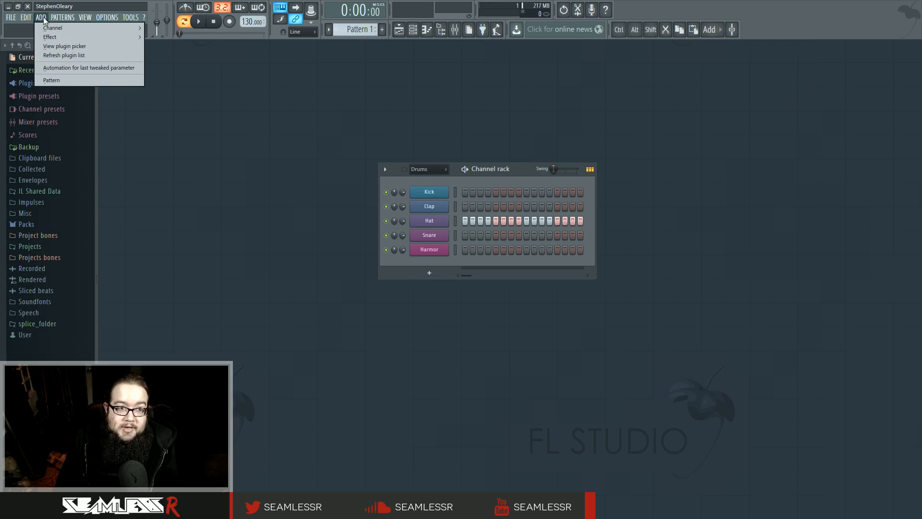
{"action": "left_click", "coordinate": [42, 83]}
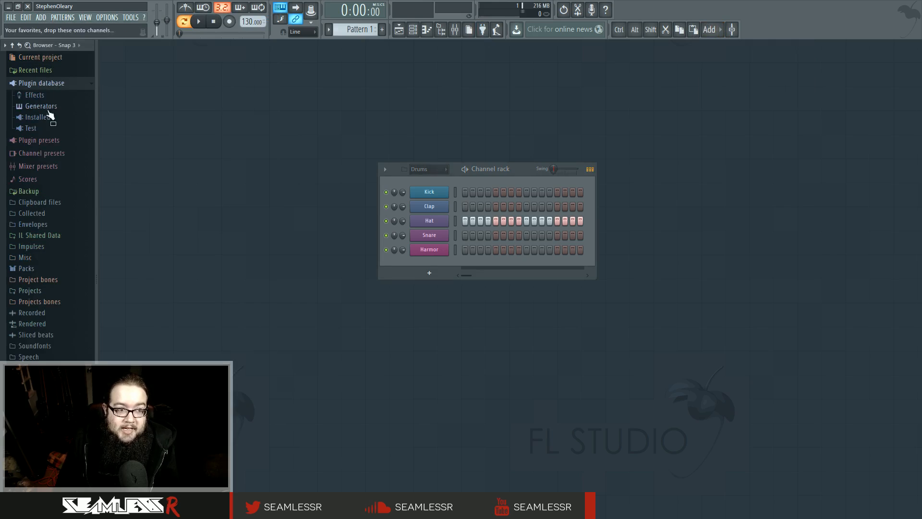
{"action": "left_click", "coordinate": [52, 83]}
{"action": "left_click", "coordinate": [428, 273]}
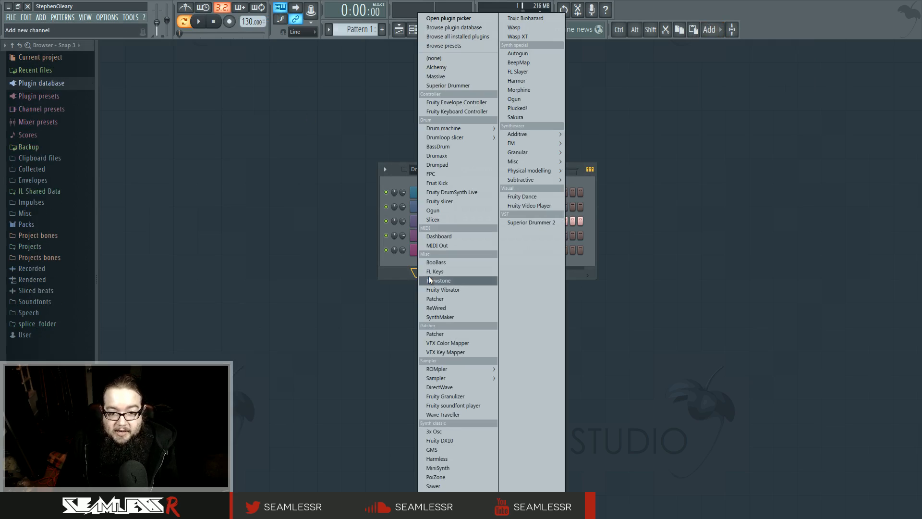
{"action": "left_click", "coordinate": [429, 272]}
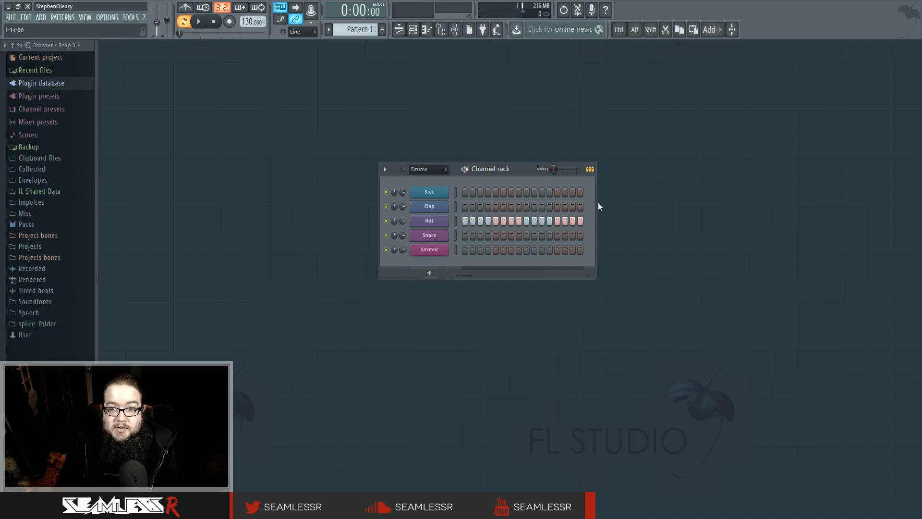
- Examine the channel list under Add and the plugin picker, and close them without choosing a plugin
{"action": "left_click", "coordinate": [709, 30]}
{"action": "mouse_move", "coordinate": [712, 46]}
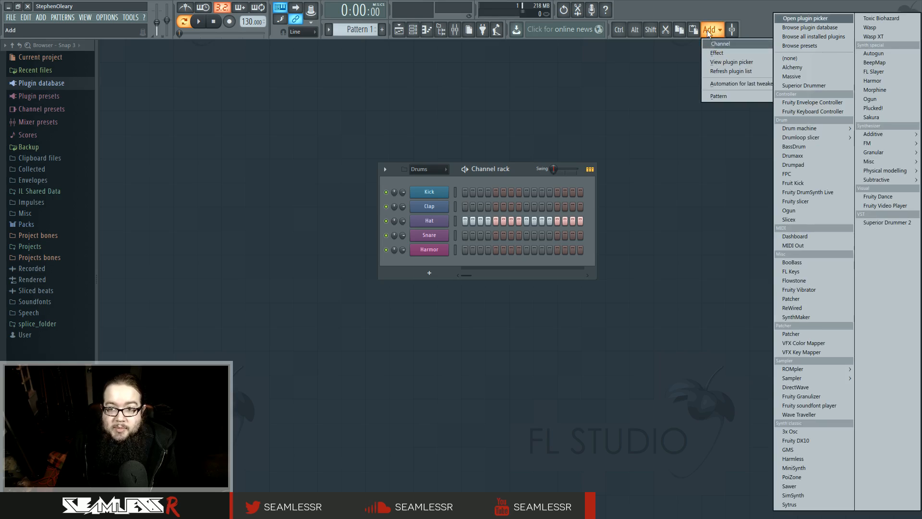
{"action": "left_click", "coordinate": [41, 18]}
{"action": "mouse_move", "coordinate": [55, 19]}
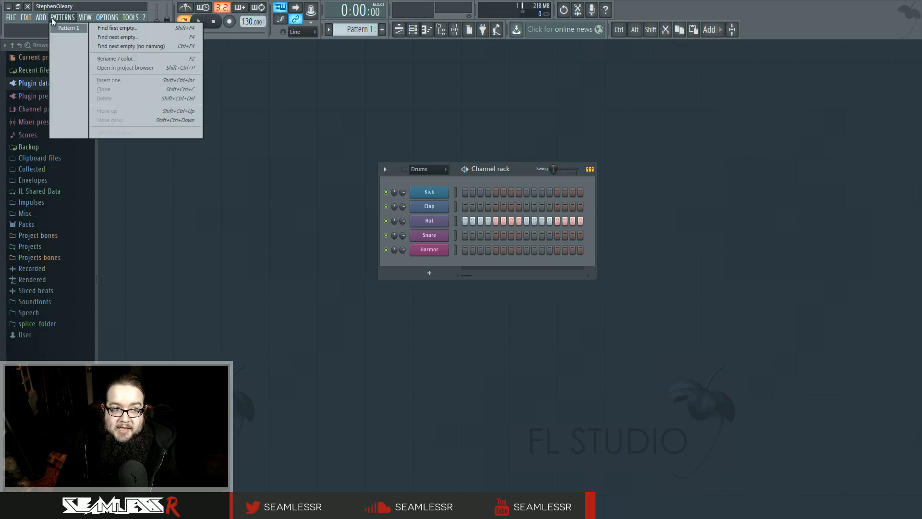
{"action": "left_click", "coordinate": [482, 68]}
{"action": "left_click", "coordinate": [482, 29]}
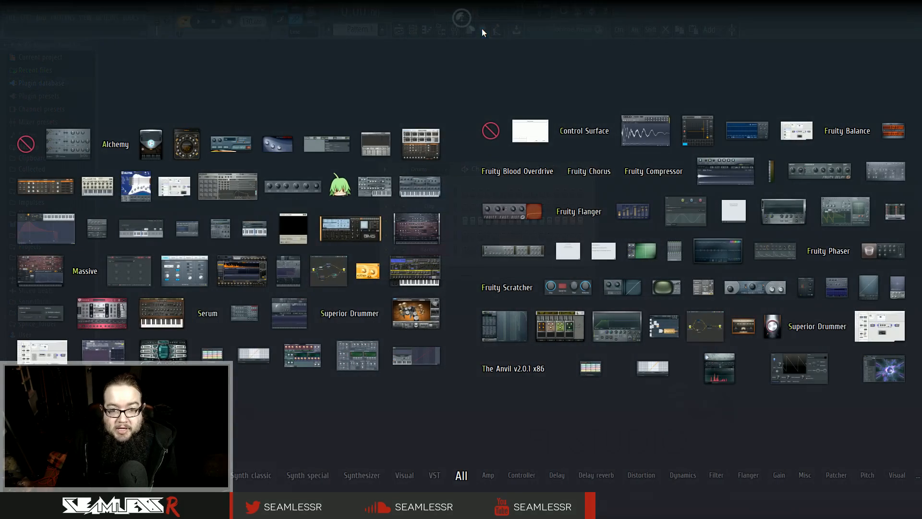
{"action": "left_click", "coordinate": [613, 70]}
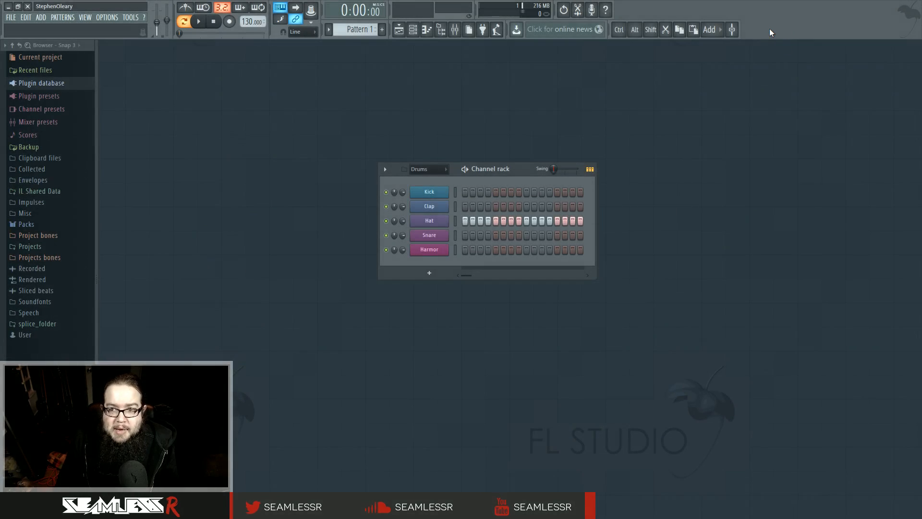
{"action": "key", "text": "F8"}
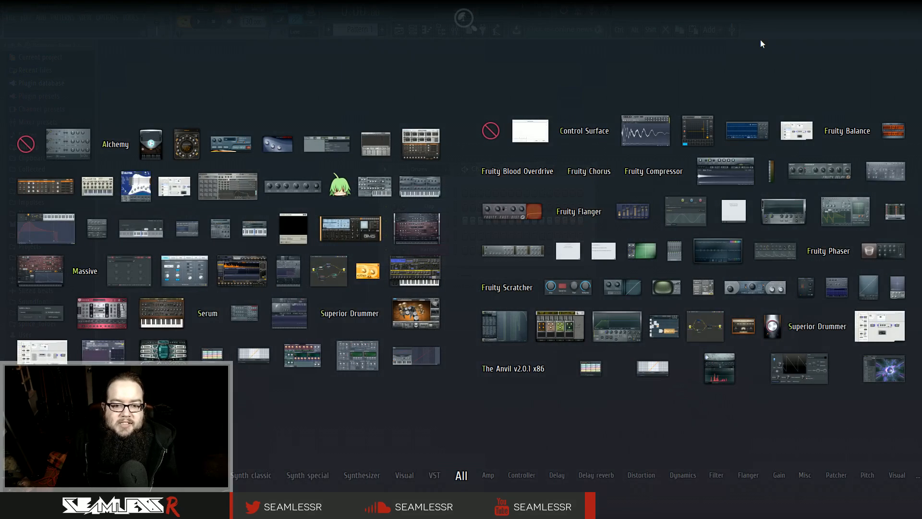
{"action": "key", "text": "F8"}
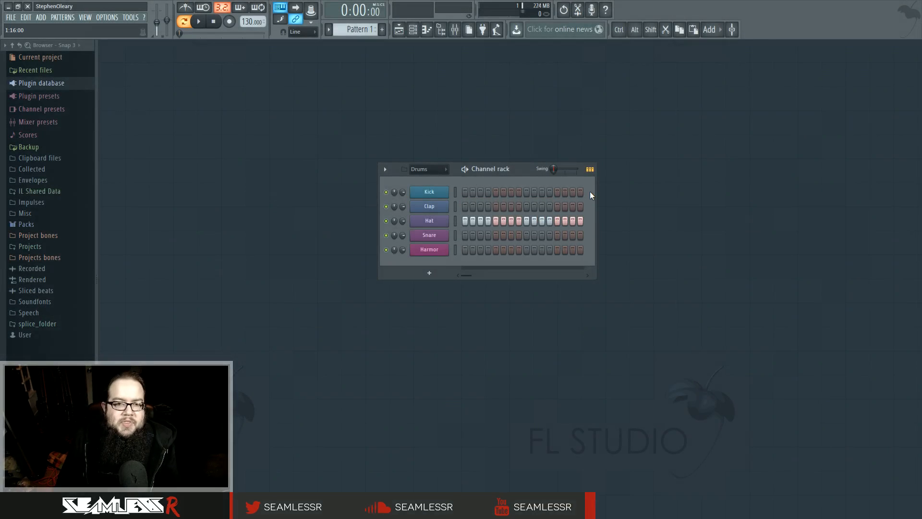
- Add an Ogun synth channel to the rack and close its plugin window
{"action": "left_click", "coordinate": [709, 29]}
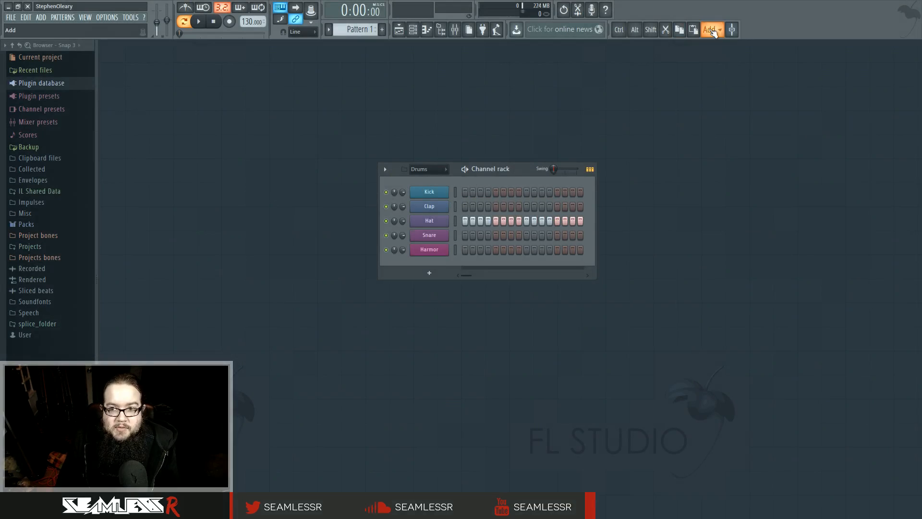
{"action": "mouse_move", "coordinate": [716, 44]}
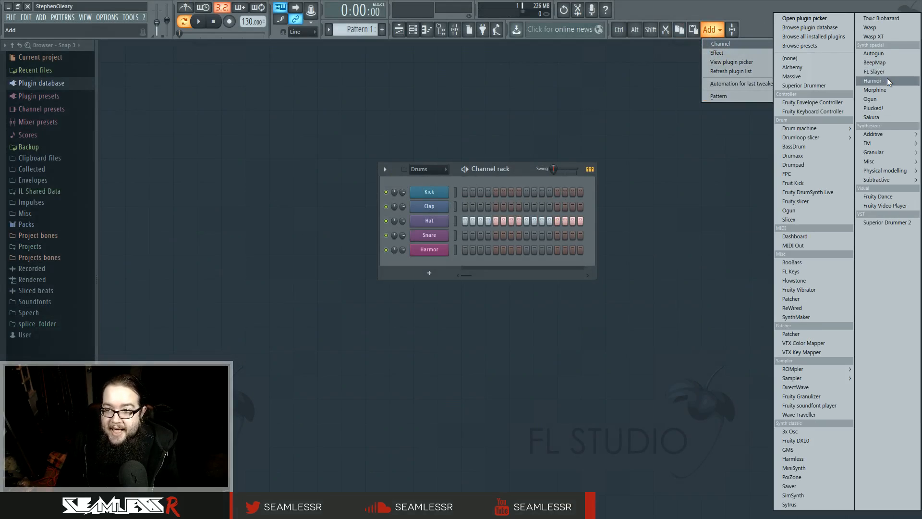
{"action": "left_click", "coordinate": [805, 213]}
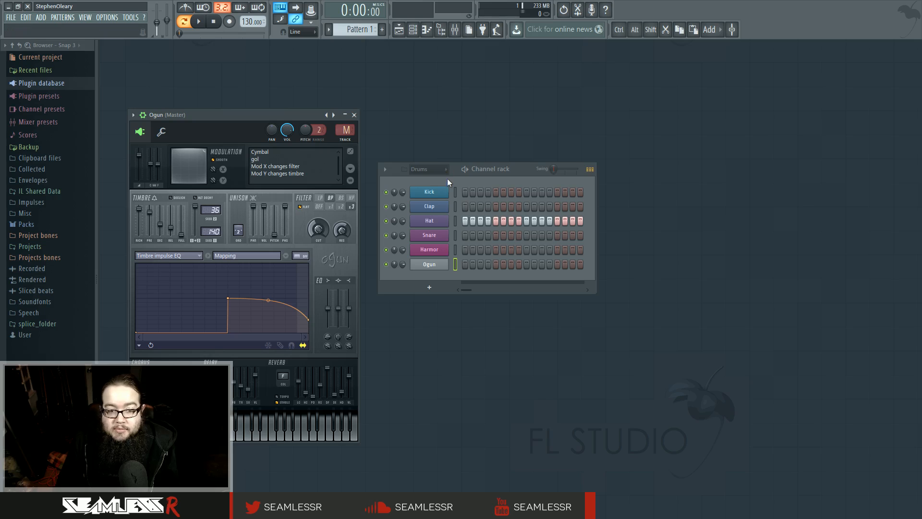
{"action": "left_click", "coordinate": [354, 115]}
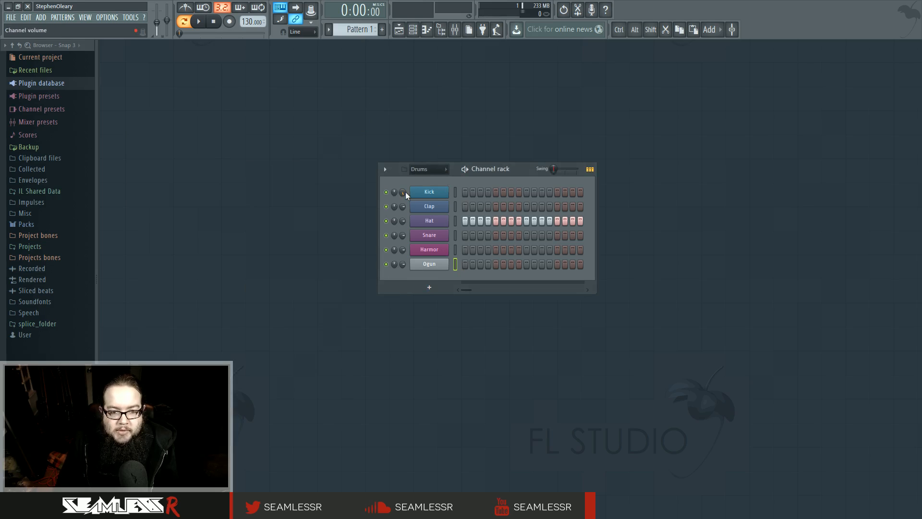
- Try panning the Kick channel to 87% right, and solo Kick
{"action": "left_click_drag", "start_coordinate": [394, 192], "coordinate": [394, 173]}
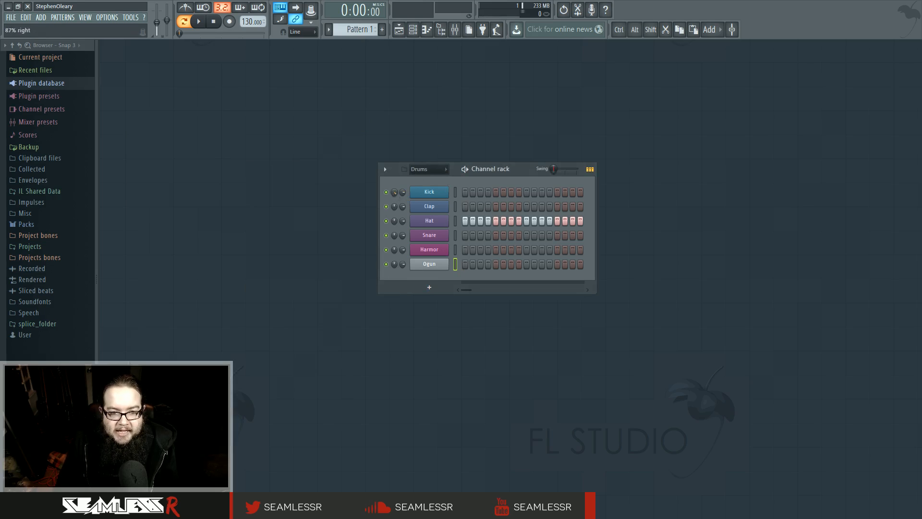
{"action": "right_click", "coordinate": [388, 192]}
{"action": "left_click", "coordinate": [393, 197]}
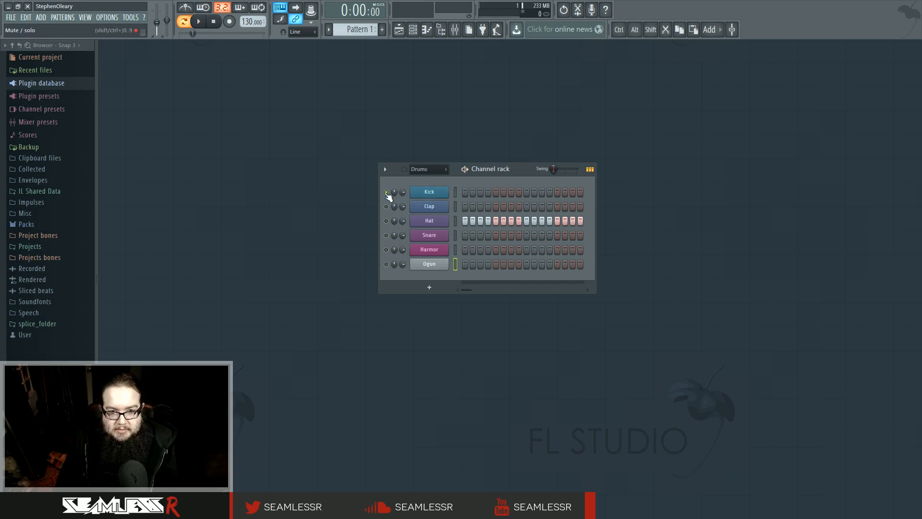
- Unmute Hat, audition the pattern, and use Hat's Solo command to bring all channels back on
{"action": "left_click", "coordinate": [386, 221]}
{"action": "key", "text": "space"}
{"action": "right_click", "coordinate": [390, 224]}
{"action": "left_click", "coordinate": [396, 229]}
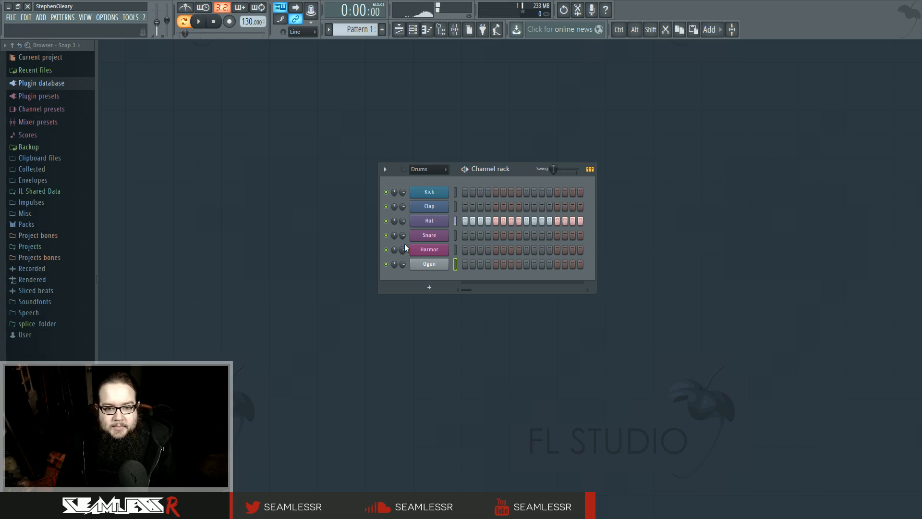
{"action": "right_click", "coordinate": [384, 218]}
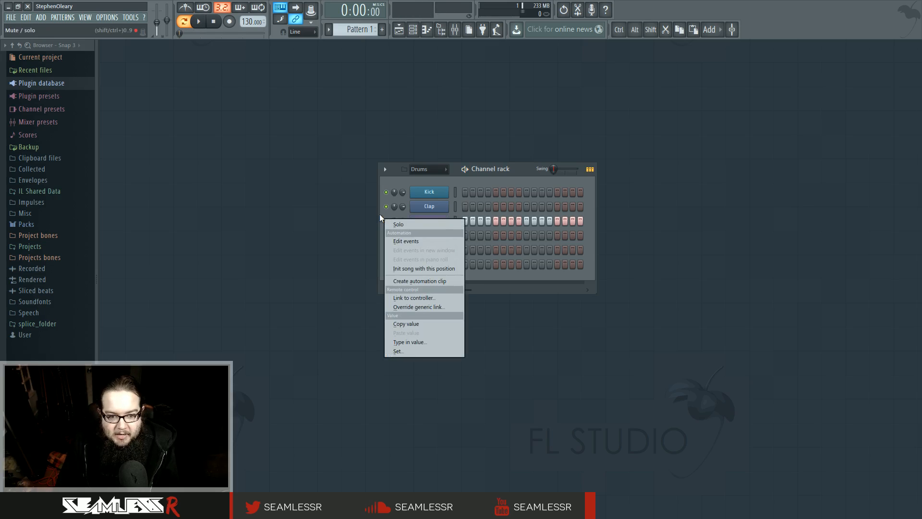
{"action": "left_click", "coordinate": [379, 211]}
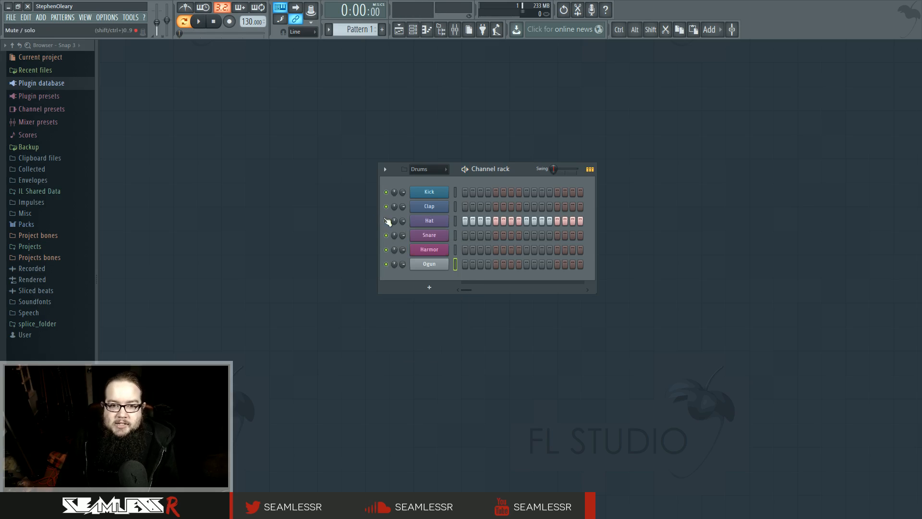
- Start and stop playback of the pattern repeatedly to audition the hats
{"action": "key", "text": "space"}
{"action": "key", "text": "space"}
{"action": "key", "text": "space"}
{"action": "key", "text": "space"}
{"action": "left_click", "coordinate": [213, 22]}
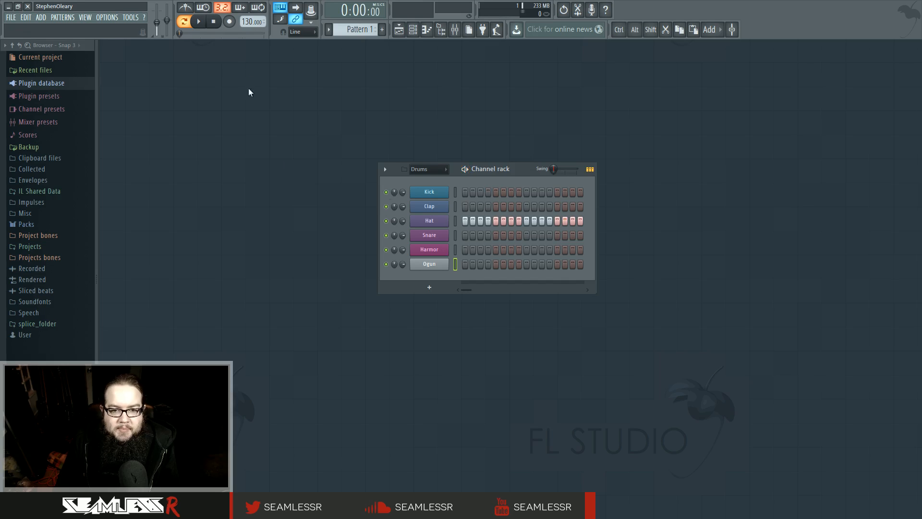
- Try the transport's play and stop controls and toggle the pattern/song playback mode
{"action": "left_click", "coordinate": [199, 22]}
{"action": "left_click", "coordinate": [208, 25]}
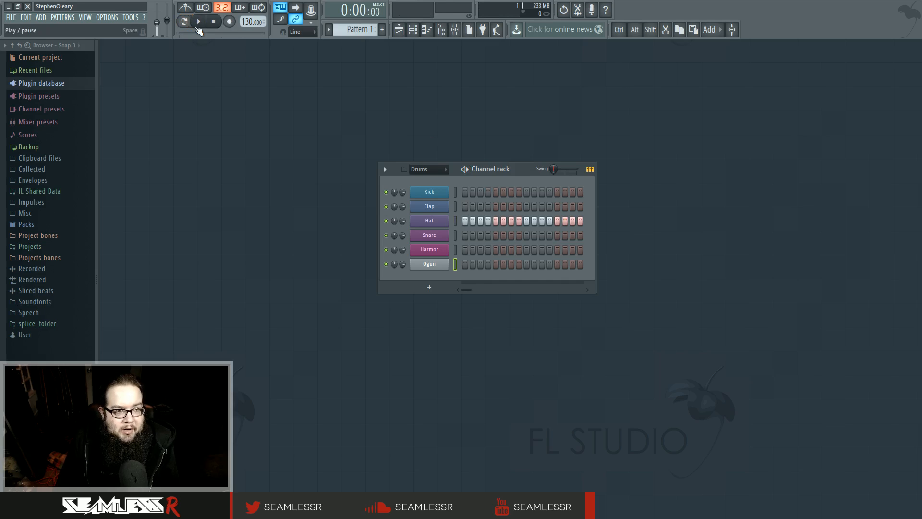
{"action": "left_click", "coordinate": [199, 25]}
{"action": "left_click", "coordinate": [216, 25]}
{"action": "left_click", "coordinate": [185, 23]}
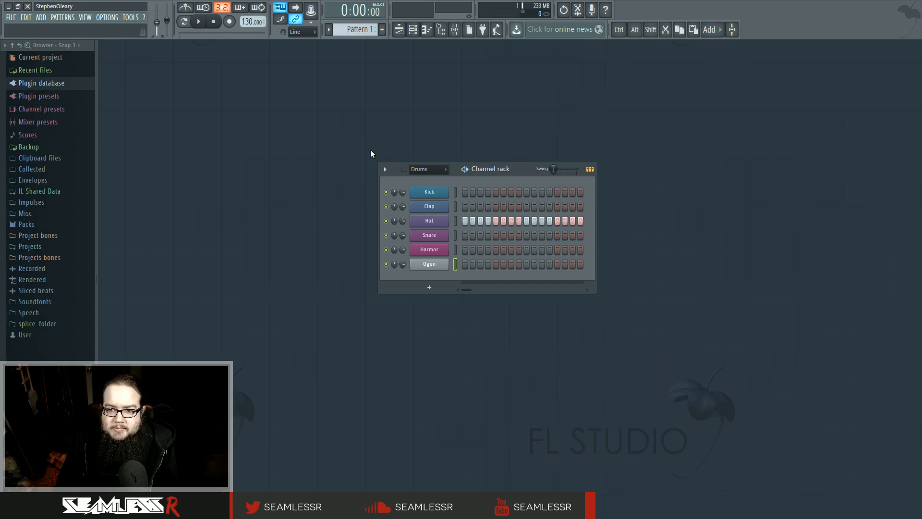
- Widen the Channel rack to show 64 steps and reposition it in the workspace
{"action": "left_click_drag", "start_coordinate": [595, 217], "coordinate": [905, 217]}
{"action": "left_click_drag", "start_coordinate": [809, 173], "coordinate": [578, 172]}
{"action": "left_click_drag", "start_coordinate": [675, 215], "coordinate": [797, 214]}
{"action": "left_click_drag", "start_coordinate": [601, 174], "coordinate": [668, 179]}
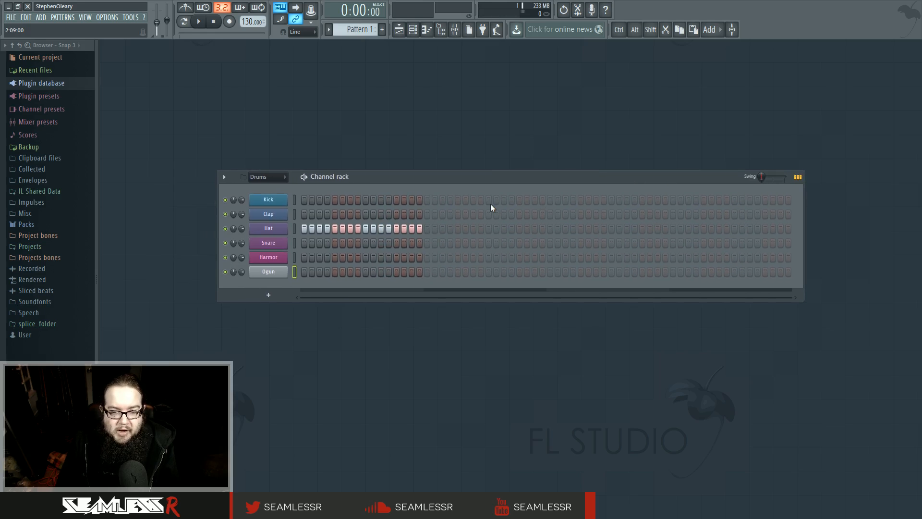
{"action": "left_click_drag", "start_coordinate": [469, 181], "coordinate": [479, 188]}
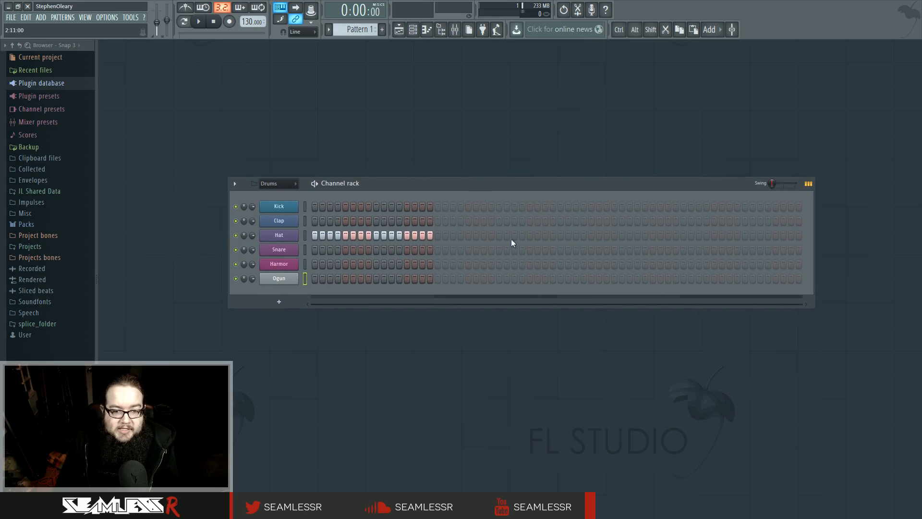
- Add Hat hits at steps 18, 34 and 52 to extend the pattern
{"action": "left_click", "coordinate": [446, 235]}
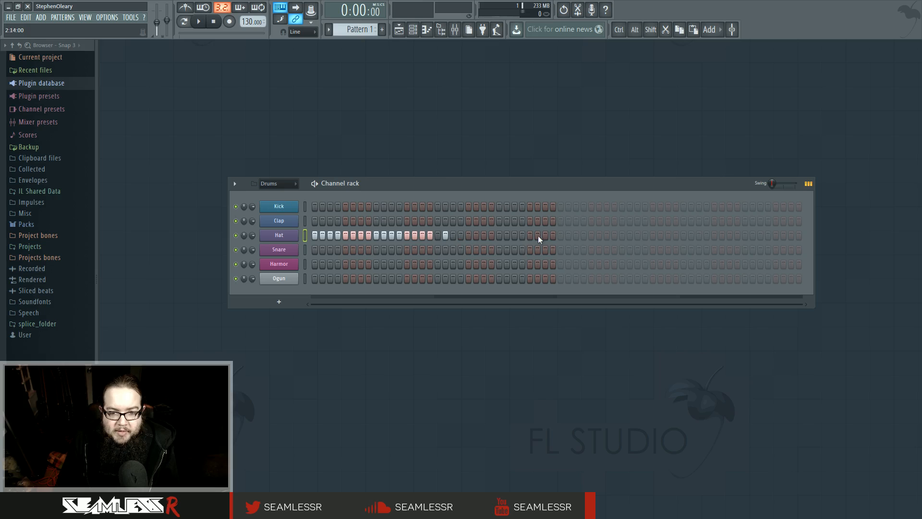
{"action": "left_click", "coordinate": [568, 236]}
{"action": "left_click", "coordinate": [706, 235]}
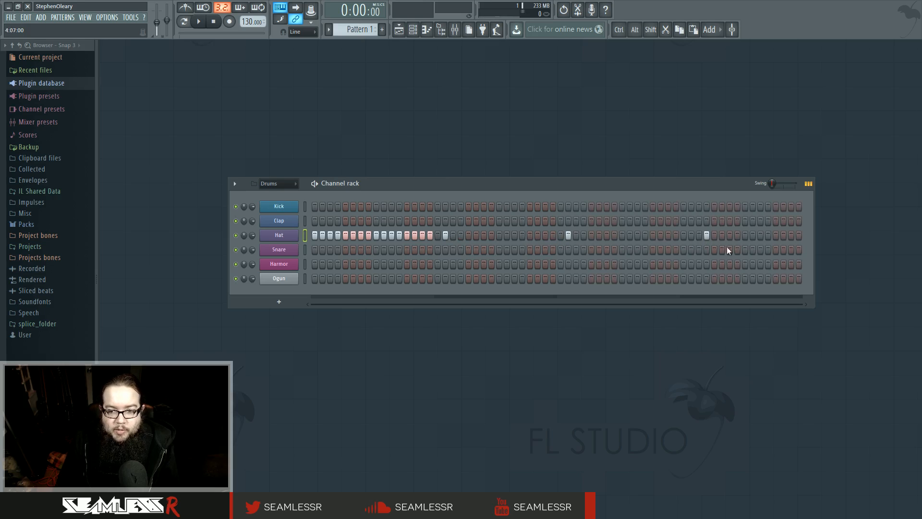
- Remove the Hat hits at steps 52, 34 and 18
{"action": "right_click", "coordinate": [706, 235]}
{"action": "right_click", "coordinate": [568, 236]}
{"action": "right_click", "coordinate": [445, 235]}
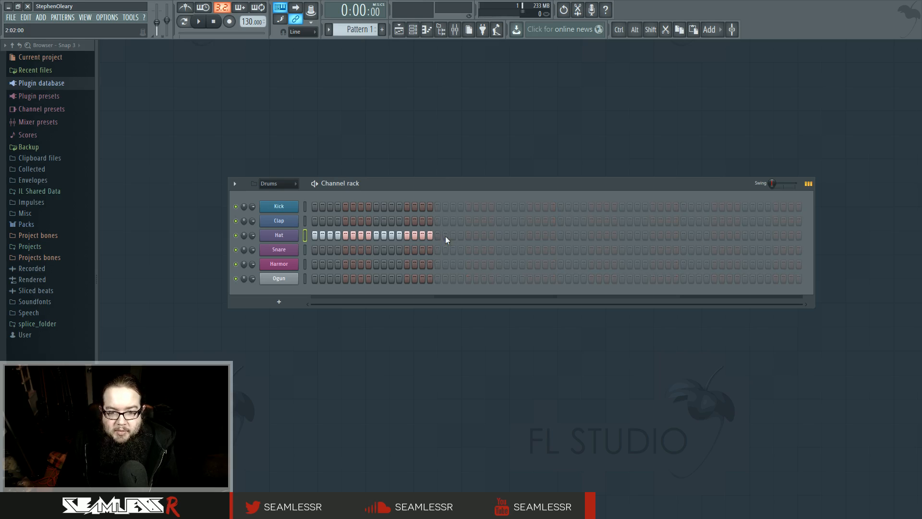
- Narrow the Channel rack so that it shows only 16 steps per channel
{"action": "mouse_move", "coordinate": [814, 212]}
{"action": "left_mouse_down"}
{"action": "mouse_move", "coordinate": [439, 212]}
{"action": "mouse_move", "coordinate": [828, 216]}
{"action": "left_mouse_up"}
{"action": "left_click", "coordinate": [499, 235]}
{"action": "left_click_drag", "start_coordinate": [569, 236], "coordinate": [576, 235]}
{"action": "left_click", "coordinate": [652, 236]}
{"action": "left_click_drag", "start_coordinate": [814, 224], "coordinate": [446, 216]}
{"action": "left_click_drag", "start_coordinate": [335, 304], "coordinate": [310, 301]}
{"action": "mouse_move", "coordinate": [441, 234]}
{"action": "left_mouse_down"}
{"action": "mouse_move", "coordinate": [754, 235]}
{"action": "mouse_move", "coordinate": [444, 238]}
{"action": "left_mouse_up"}
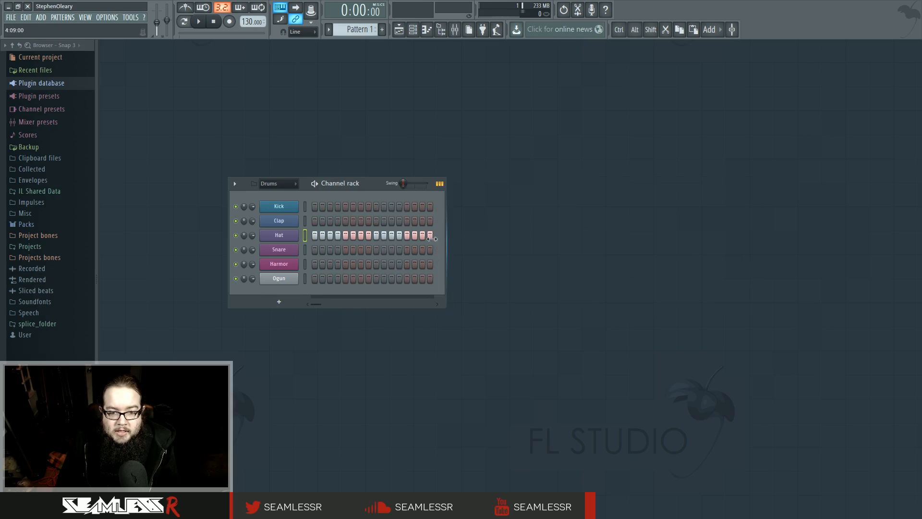
- Try shrinking the Channel rack's height and scrolling through its channels, and restore its full height
{"action": "left_click_drag", "start_coordinate": [419, 308], "coordinate": [420, 245]}
{"action": "scroll", "coordinate": [405, 215], "scroll_direction": "down", "scroll_amount": 3}
{"action": "scroll", "coordinate": [405, 215], "scroll_direction": "up", "scroll_amount": 3}
{"action": "left_click_drag", "start_coordinate": [384, 243], "coordinate": [384, 339]}
- Reposition the Channel rack in the workspace and clear Hat steps 5 to 16
{"action": "left_click_drag", "start_coordinate": [375, 182], "coordinate": [489, 168]}
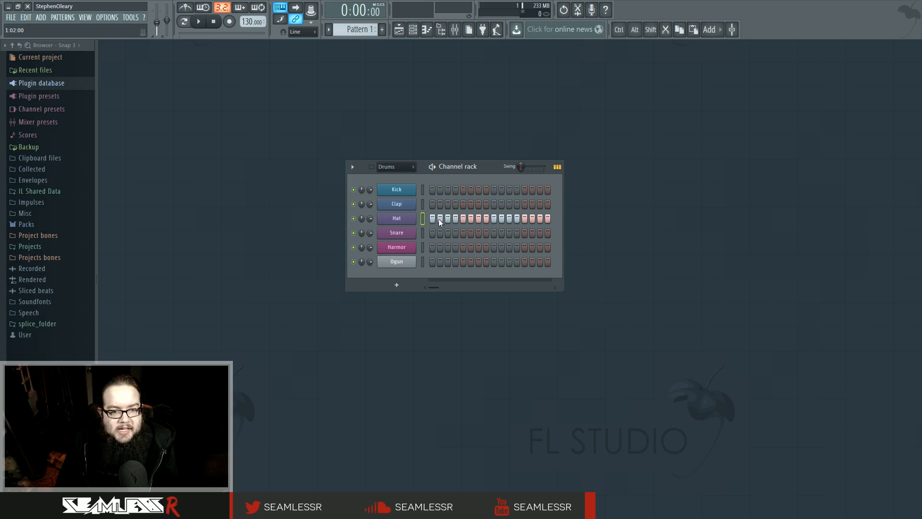
{"action": "left_click_drag", "start_coordinate": [433, 220], "coordinate": [547, 220]}
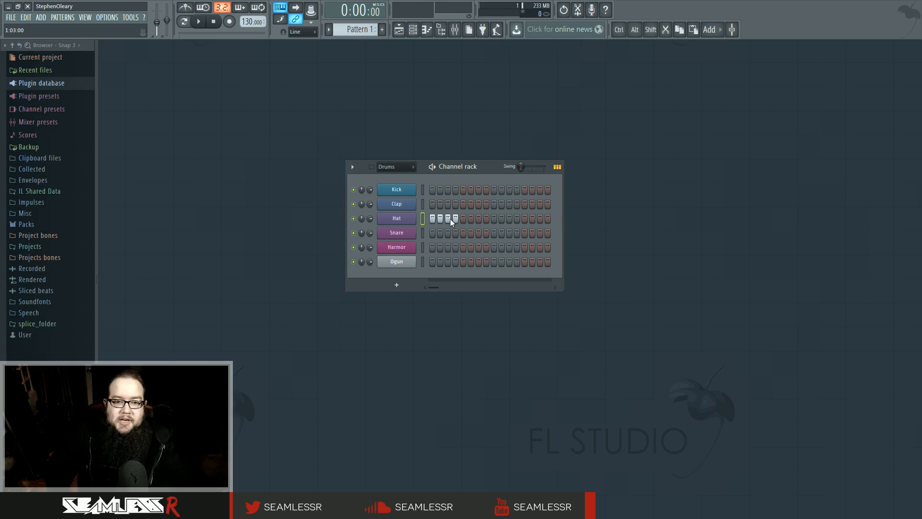
- Open the project's time division settings and place that window beside the Channel rack
{"action": "left_click", "coordinate": [107, 18]}
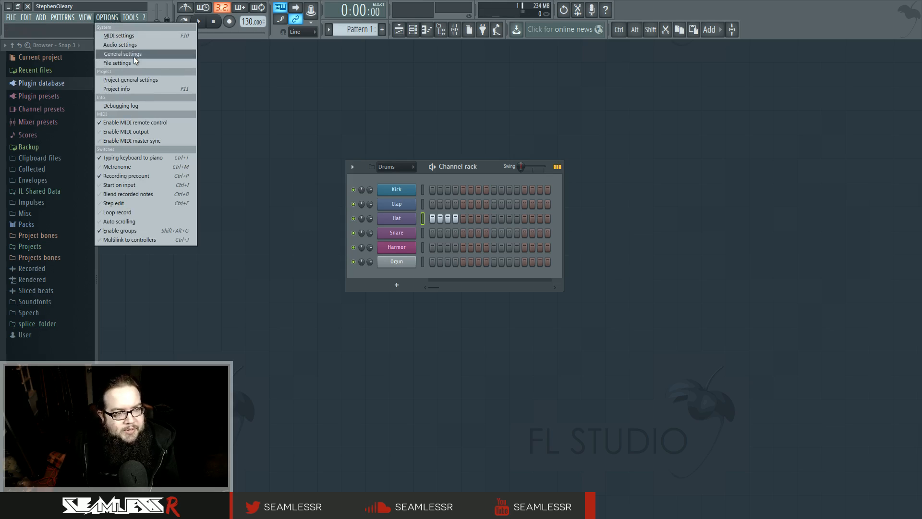
{"action": "left_click", "coordinate": [132, 63]}
{"action": "left_click", "coordinate": [478, 129]}
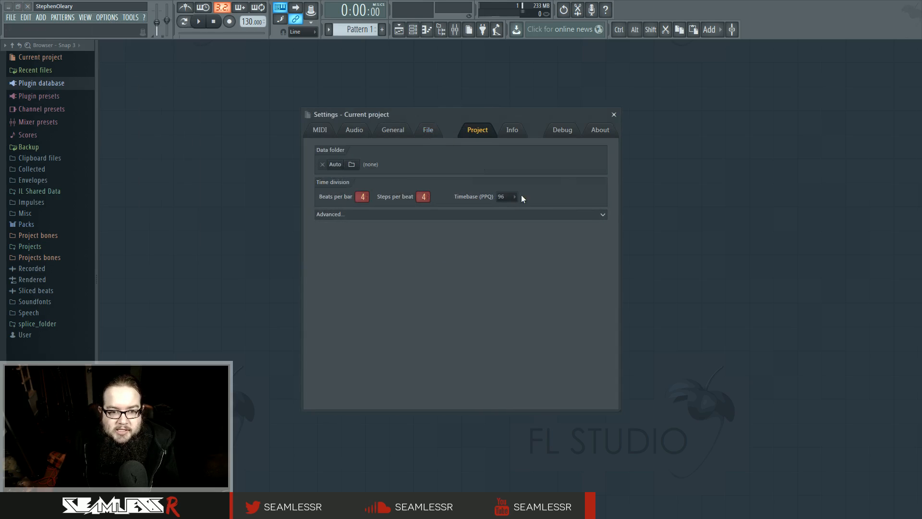
{"action": "left_click_drag", "start_coordinate": [474, 114], "coordinate": [736, 111]}
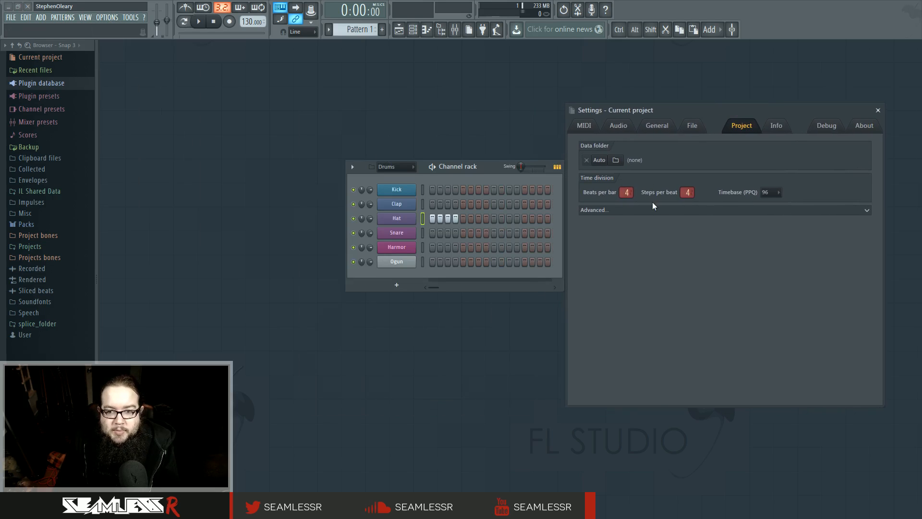
{"action": "left_click_drag", "start_coordinate": [495, 165], "coordinate": [453, 169]}
- Clear the remaining Hat steps, try hits on every second Hat step, and clear the row again
{"action": "left_click_drag", "start_coordinate": [414, 221], "coordinate": [400, 222]}
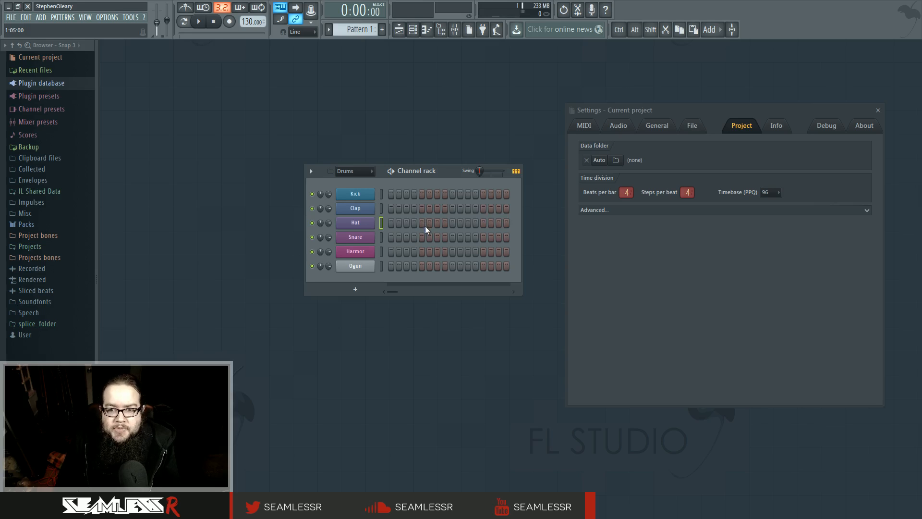
{"action": "mouse_move", "coordinate": [422, 226]}
{"action": "left_mouse_down"}
{"action": "mouse_move", "coordinate": [508, 223]}
{"action": "mouse_move", "coordinate": [402, 226]}
{"action": "left_mouse_up"}
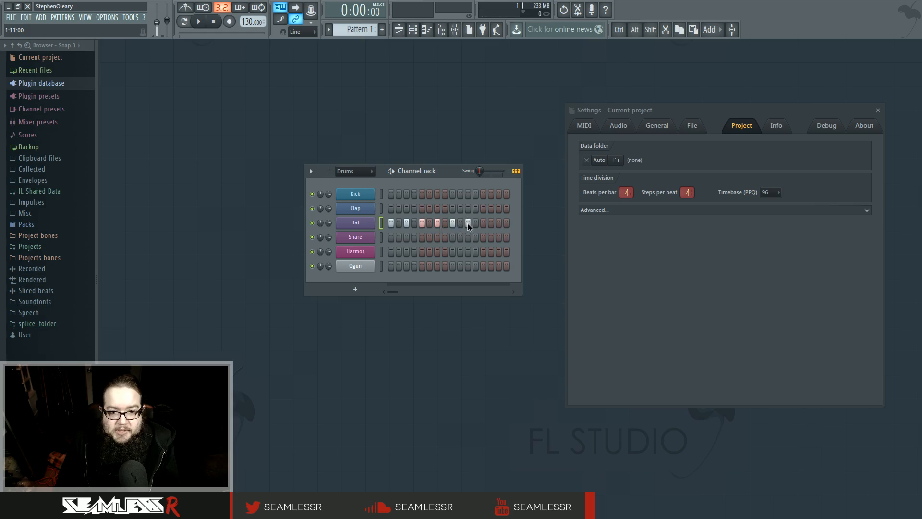
{"action": "left_click_drag", "start_coordinate": [508, 225], "coordinate": [390, 223]}
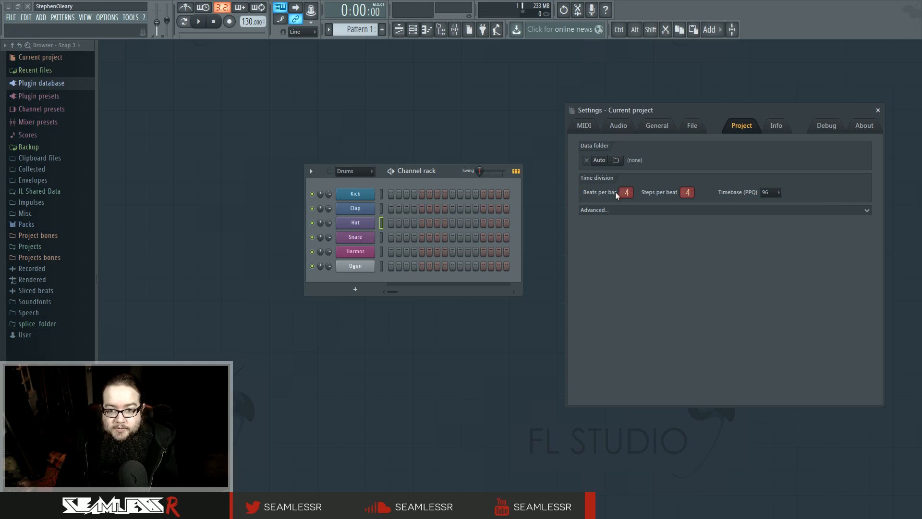
- Try 5 and 6 beats per bar, widening the Channel rack to show 20 and 24 steps
{"action": "scroll", "coordinate": [626, 192], "scroll_direction": "up", "scroll_amount": 1}
{"action": "left_click_drag", "start_coordinate": [523, 201], "coordinate": [552, 202]}
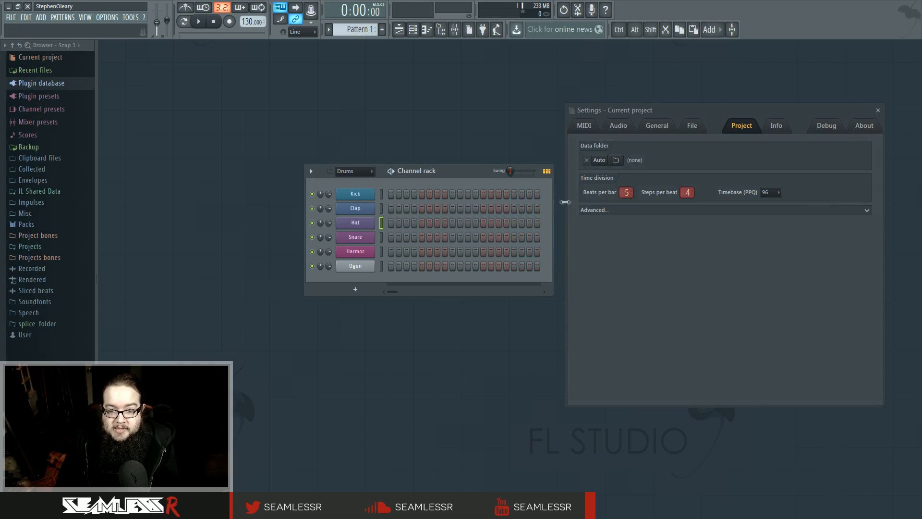
{"action": "left_click_drag", "start_coordinate": [468, 171], "coordinate": [439, 174]}
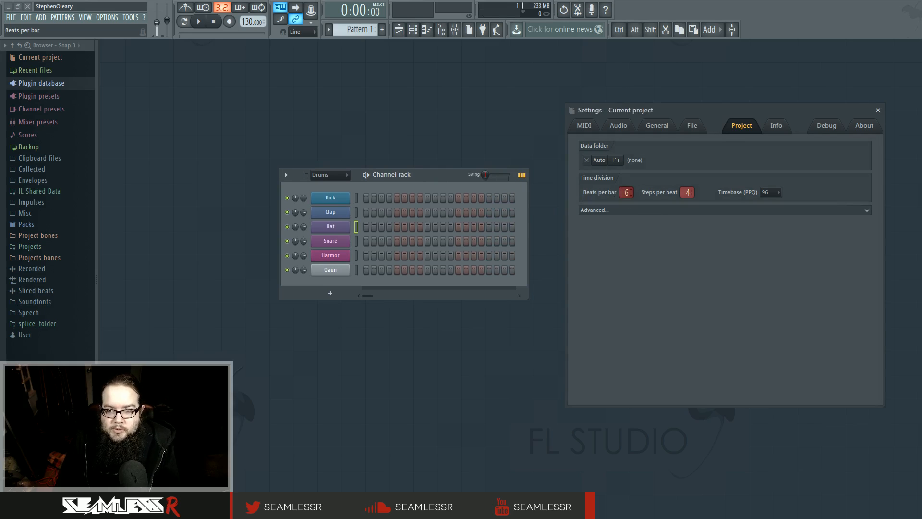
{"action": "left_click_drag", "start_coordinate": [528, 215], "coordinate": [563, 218]}
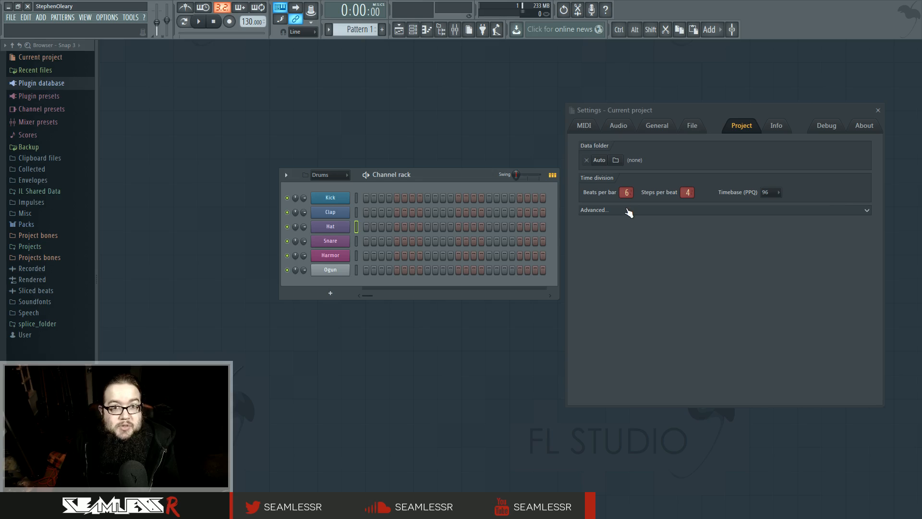
- Set the beats per bar to 4 and narrow the Channel rack to 16 steps, recentring it in the workspace
{"action": "left_click_drag", "start_coordinate": [626, 193], "coordinate": [626, 202]}
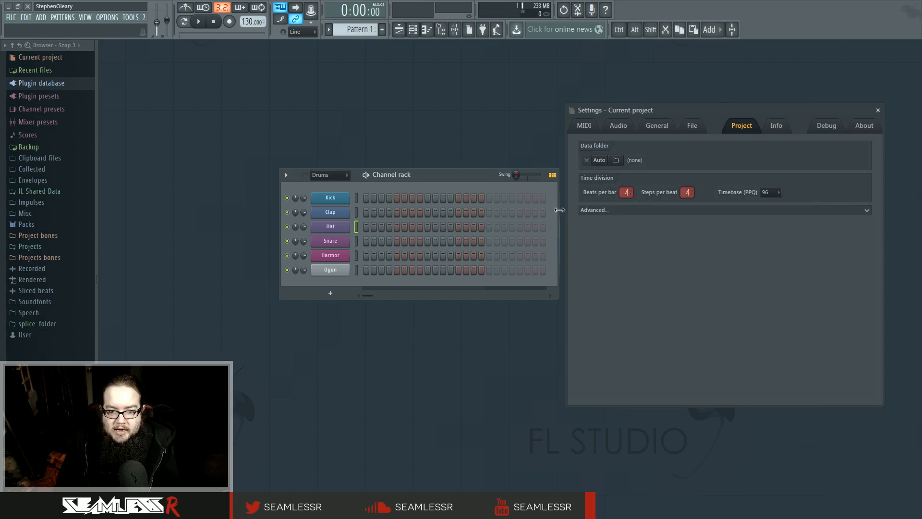
{"action": "left_click_drag", "start_coordinate": [558, 210], "coordinate": [495, 213]}
{"action": "left_click_drag", "start_coordinate": [423, 178], "coordinate": [453, 192]}
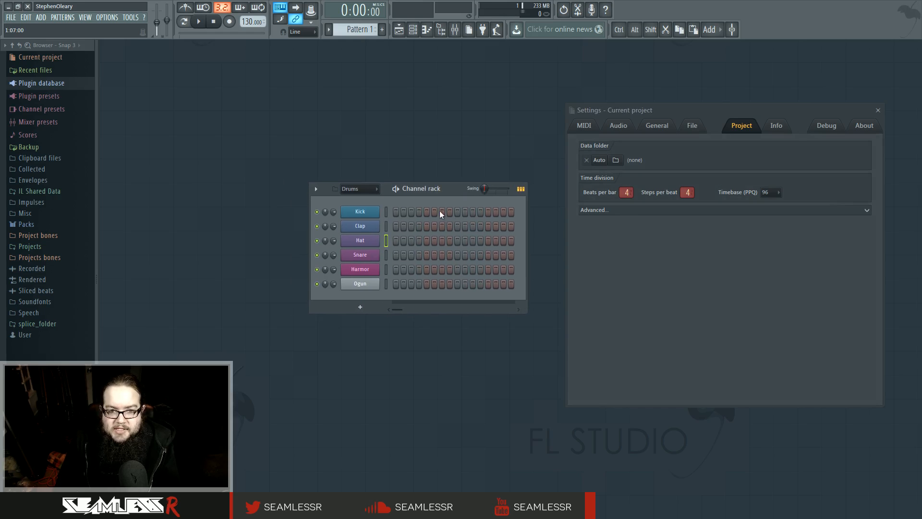
- Mark the first four Kick steps as one beat, clear them, and set the steps per beat to 2
{"action": "left_click_drag", "start_coordinate": [396, 212], "coordinate": [417, 212]}
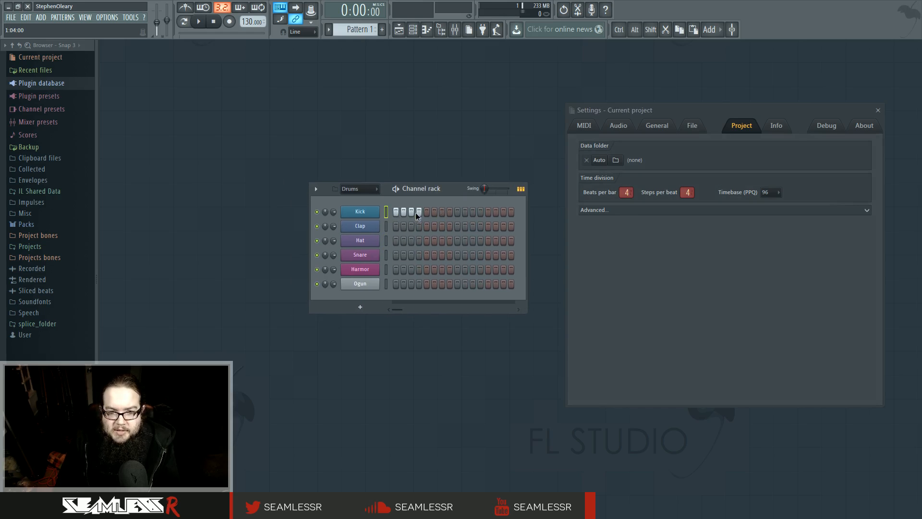
{"action": "left_click_drag", "start_coordinate": [687, 190], "coordinate": [686, 193]}
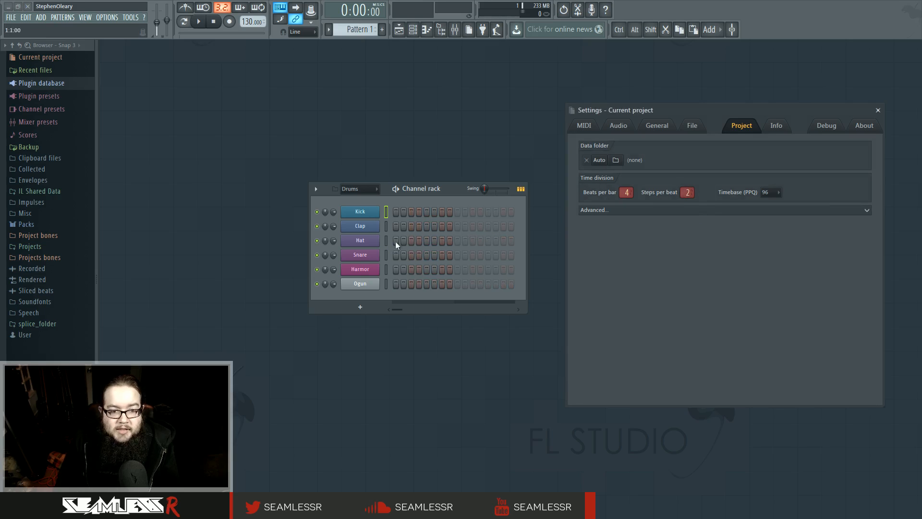
- Fill the eight active Hat steps, play them in pattern mode, and stop playback
{"action": "left_click_drag", "start_coordinate": [395, 239], "coordinate": [447, 241]}
{"action": "key", "text": "space"}
{"action": "left_click", "coordinate": [183, 21]}
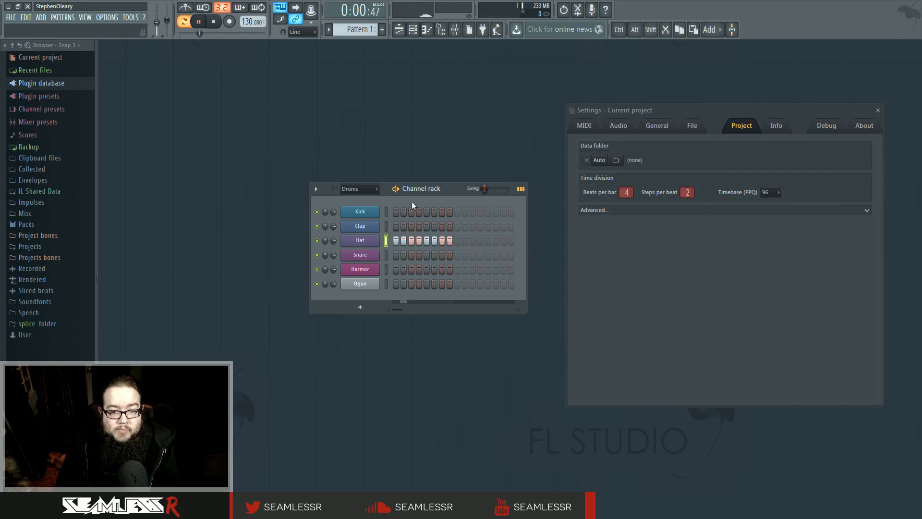
{"action": "key", "text": "space"}
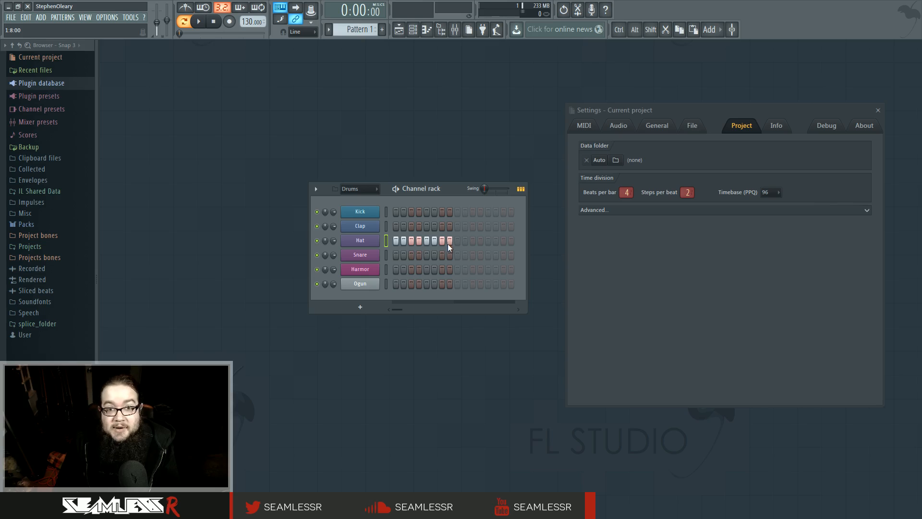
- Set the steps per beat to 3 and the beats per bar to 2, and play the pattern
{"action": "left_click_drag", "start_coordinate": [688, 192], "coordinate": [688, 188]}
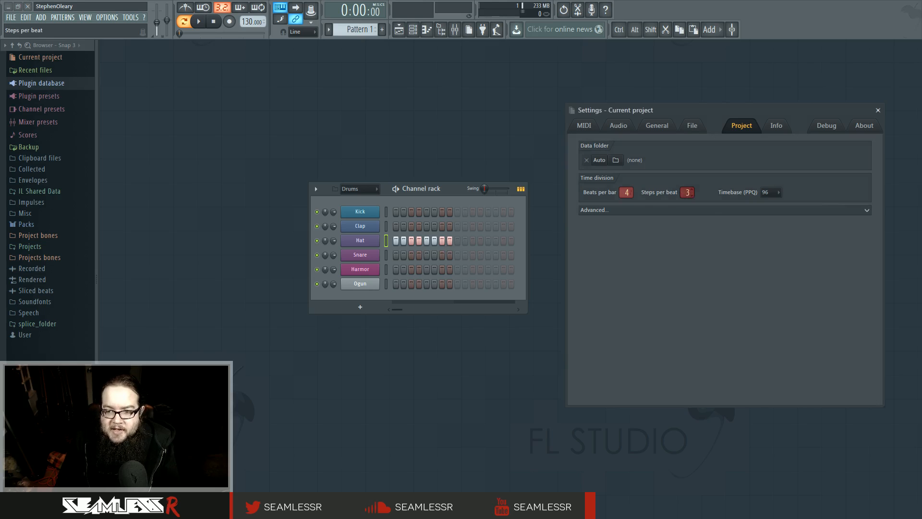
{"action": "left_click_drag", "start_coordinate": [626, 192], "coordinate": [626, 198]}
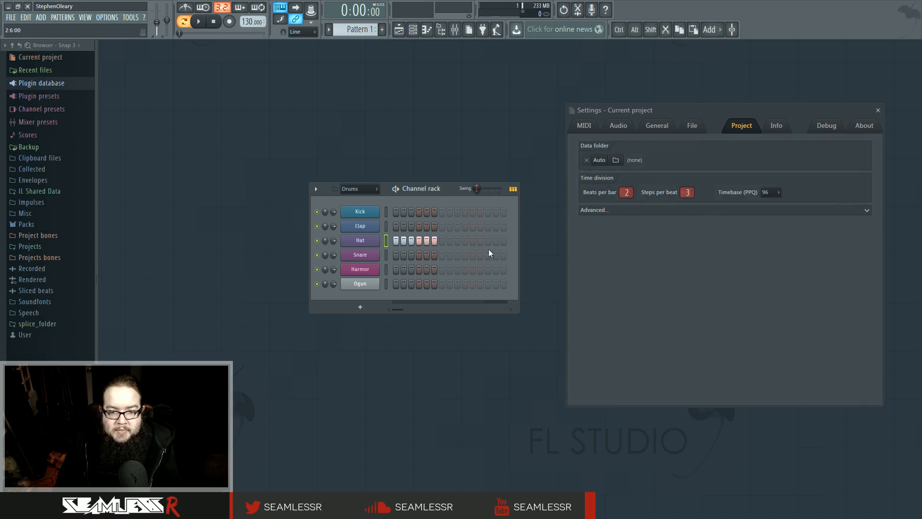
{"action": "key", "text": "space"}
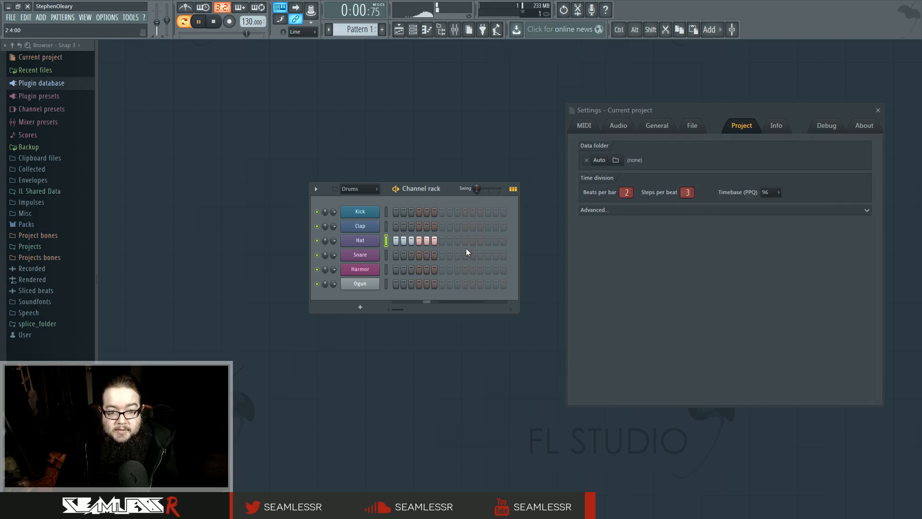
- Try Clap hits at steps 1 and 4 during playback, remove them, and stop playback
{"action": "left_click", "coordinate": [396, 226]}
{"action": "left_click", "coordinate": [418, 226]}
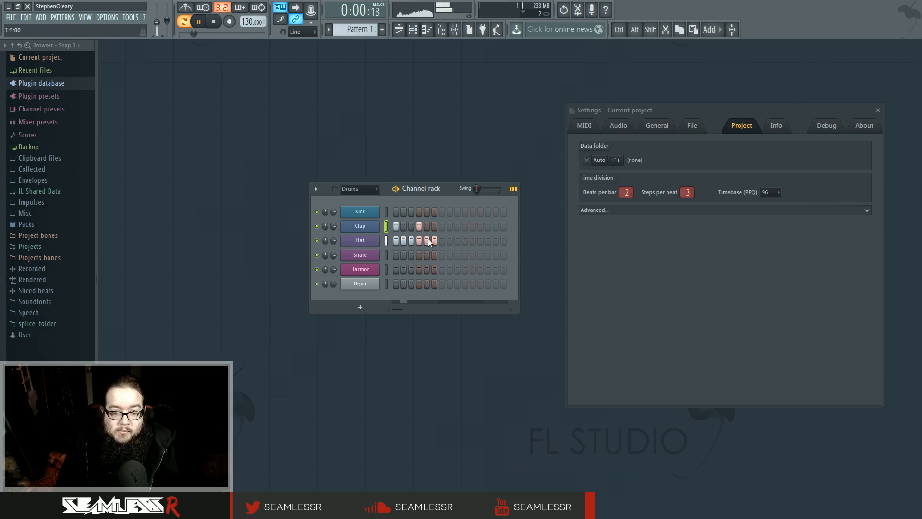
{"action": "left_click", "coordinate": [419, 227]}
{"action": "left_click", "coordinate": [395, 226]}
{"action": "key", "text": "space"}
- Set the beats per bar to 4, play the pattern briefly, and clear the Hat row
{"action": "scroll", "coordinate": [630, 193], "scroll_direction": "up", "scroll_amount": 2}
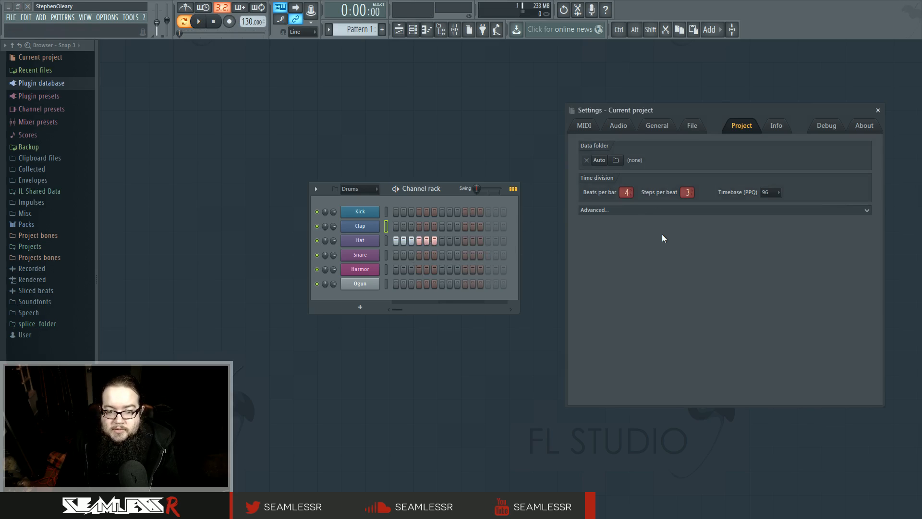
{"action": "key", "text": "space"}
{"action": "mouse_move", "coordinate": [448, 243]}
{"action": "left_mouse_down"}
{"action": "mouse_move", "coordinate": [477, 241]}
{"action": "mouse_move", "coordinate": [402, 239]}
{"action": "left_mouse_up"}
{"action": "key", "text": "space"}
{"action": "left_click", "coordinate": [395, 240]}
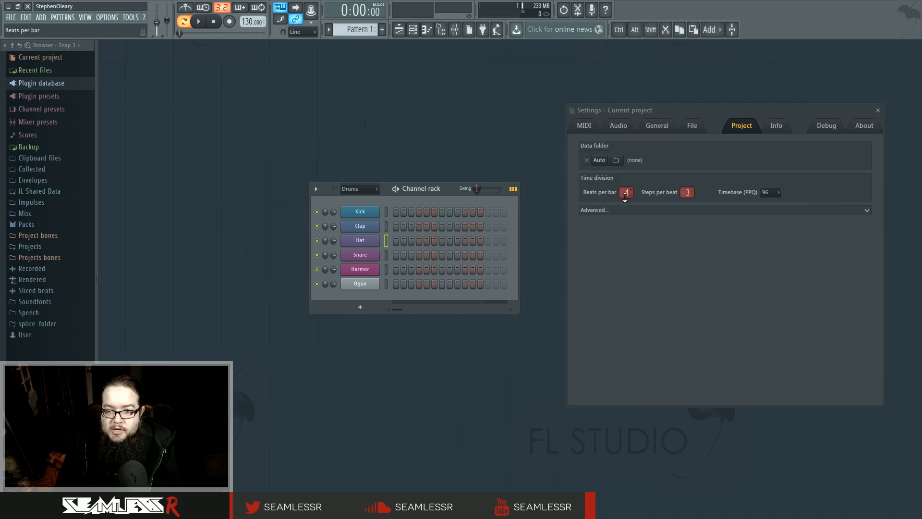
- Set the time division to 4 beats per bar and 4 steps per beat, and fit the Channel rack to 16 steps
{"action": "scroll", "coordinate": [683, 193], "scroll_direction": "up", "scroll_amount": 1}
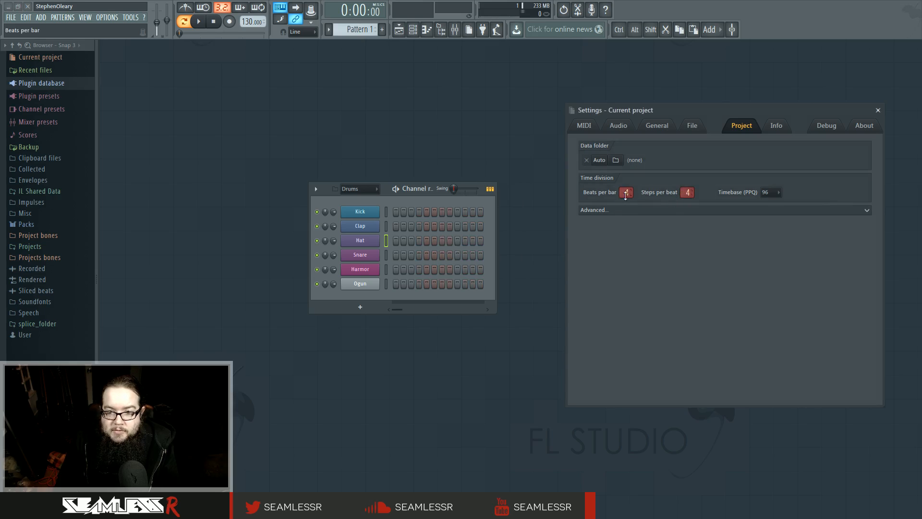
{"action": "left_click_drag", "start_coordinate": [496, 217], "coordinate": [530, 215]}
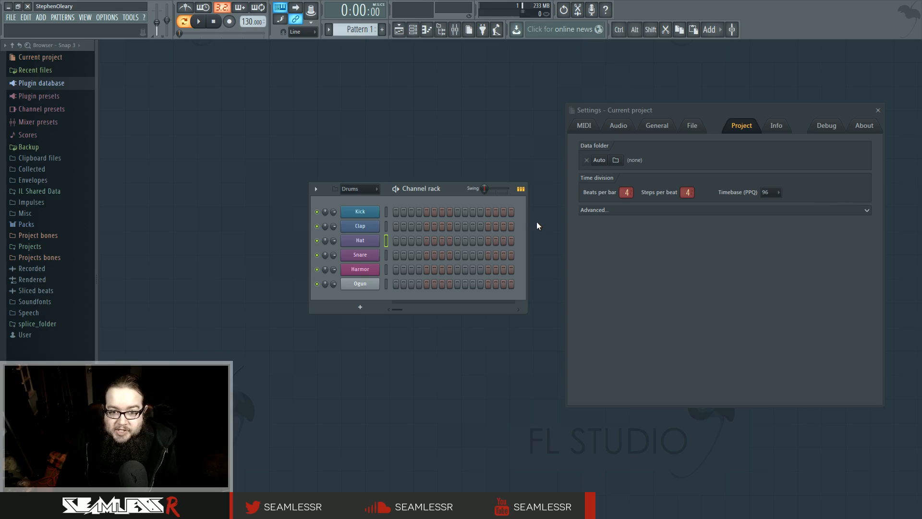
{"action": "mouse_move", "coordinate": [527, 229]}
{"action": "left_mouse_down"}
{"action": "mouse_move", "coordinate": [497, 229]}
{"action": "mouse_move", "coordinate": [527, 228]}
{"action": "left_mouse_up"}
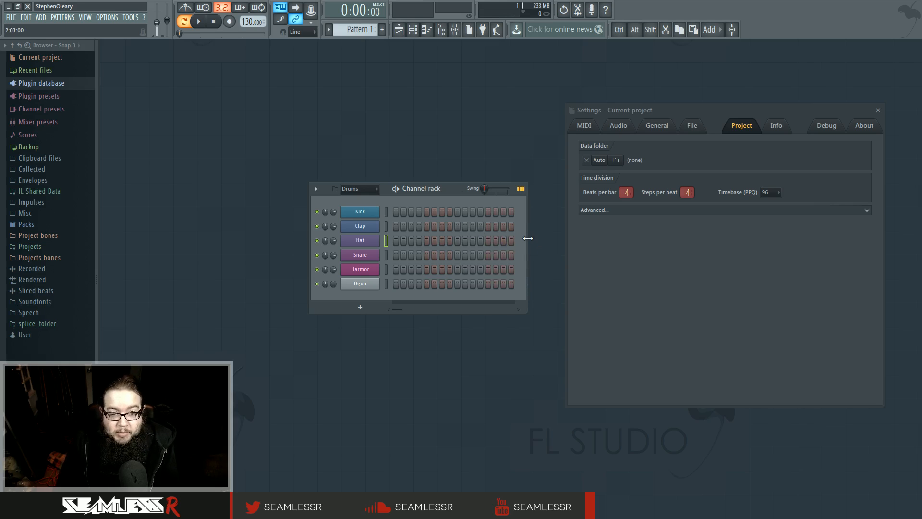
{"action": "mouse_move", "coordinate": [528, 238]}
{"action": "left_mouse_down"}
{"action": "mouse_move", "coordinate": [498, 241]}
{"action": "mouse_move", "coordinate": [516, 244]}
{"action": "left_mouse_up"}
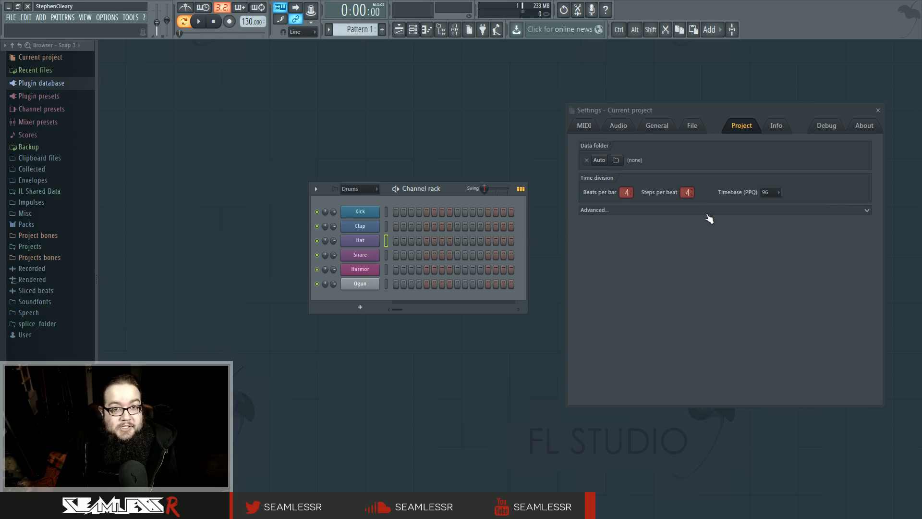
- Set the steps per beat to 5 and widen the Channel rack to show 20 steps, moving it clear of the settings
{"action": "left_click_drag", "start_coordinate": [689, 193], "coordinate": [689, 188]}
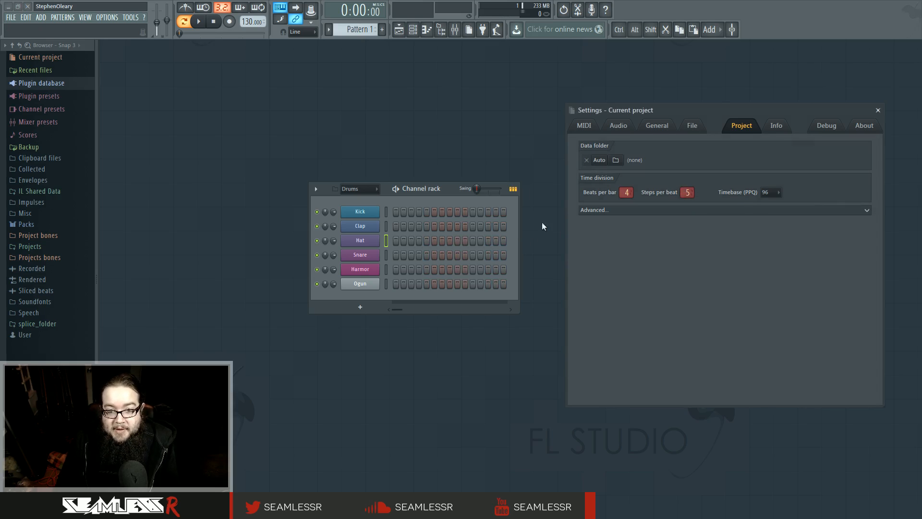
{"action": "left_click_drag", "start_coordinate": [522, 218], "coordinate": [561, 217]}
{"action": "left_click_drag", "start_coordinate": [473, 189], "coordinate": [442, 191]}
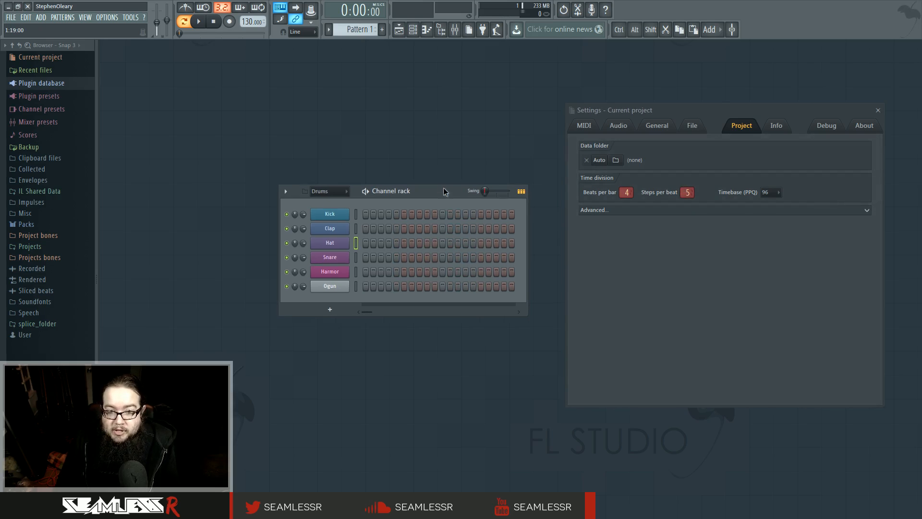
- Fill all 20 Hat steps, add Clap hits at steps 1, 6, 11 and 16, and play the pattern
{"action": "left_click_drag", "start_coordinate": [367, 243], "coordinate": [582, 243]}
{"action": "left_click", "coordinate": [365, 230]}
{"action": "left_click", "coordinate": [410, 230]}
{"action": "right_click", "coordinate": [410, 230]}
{"action": "left_click", "coordinate": [404, 229]}
{"action": "key", "text": "space"}
{"action": "left_click", "coordinate": [442, 228]}
{"action": "left_click", "coordinate": [482, 229]}
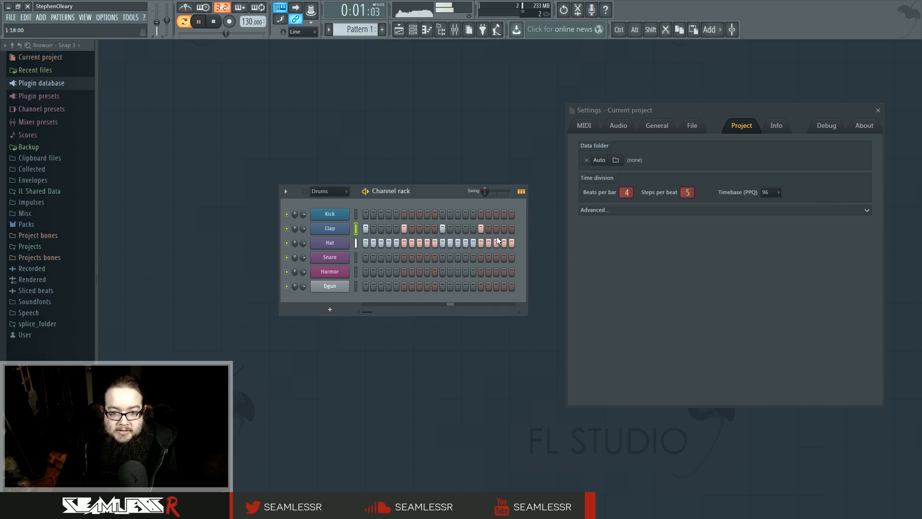
{"action": "key", "text": "space"}
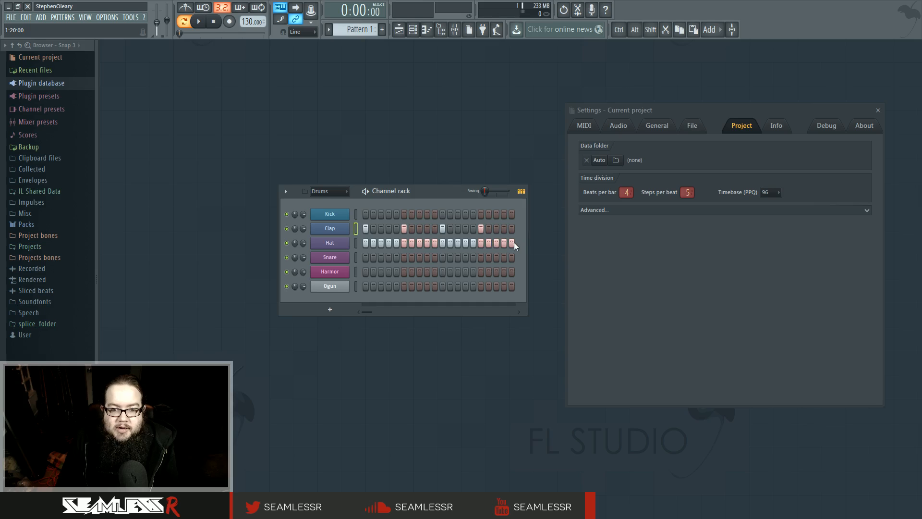
- Clear the Hat row and set the steps per beat to 4
{"action": "left_click_drag", "start_coordinate": [514, 242], "coordinate": [365, 241]}
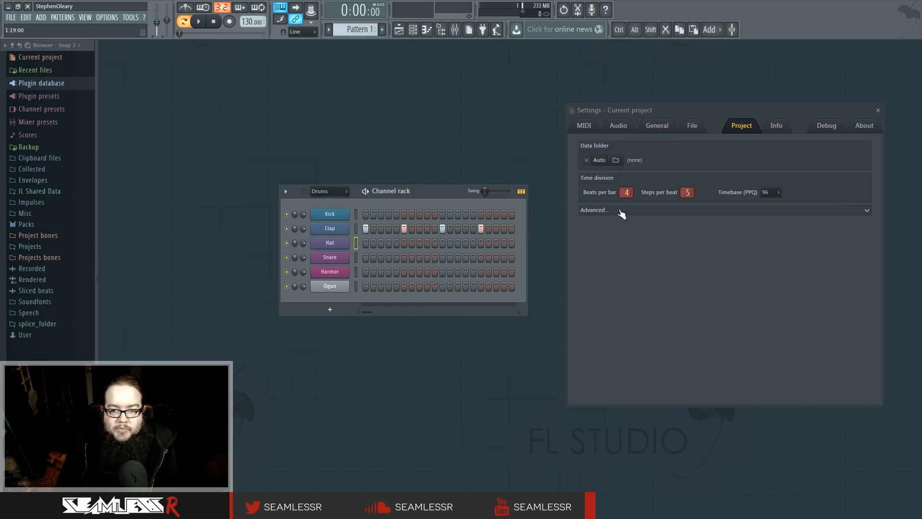
{"action": "scroll", "coordinate": [687, 192], "scroll_direction": "down", "scroll_amount": 1}
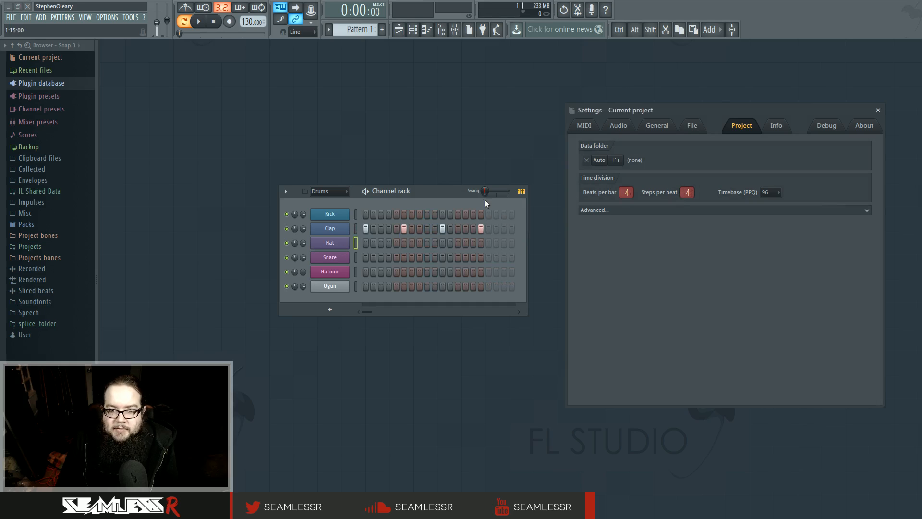
{"action": "left_click_drag", "start_coordinate": [437, 192], "coordinate": [440, 198]}
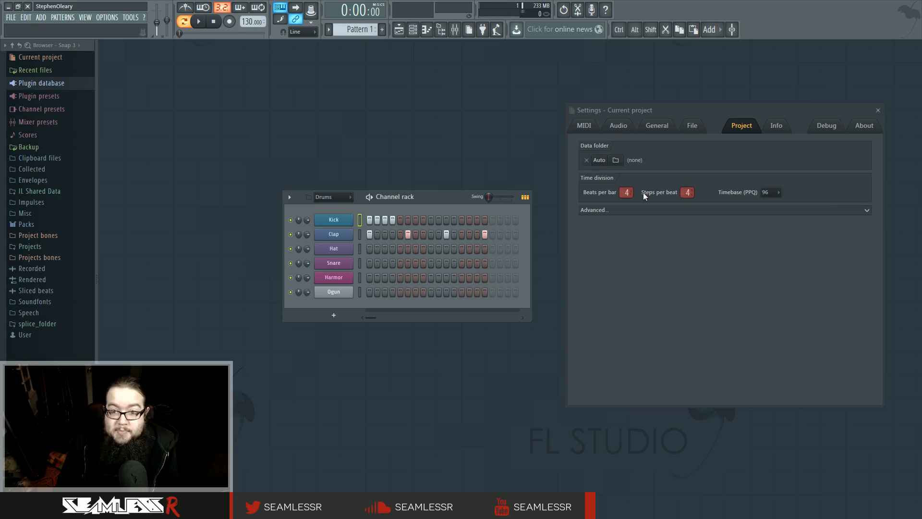
- Close the project settings, narrow the Channel rack to 16 steps, and reposition it in the workspace
{"action": "left_click", "coordinate": [877, 110]}
{"action": "mouse_move", "coordinate": [530, 229]}
{"action": "left_mouse_down"}
{"action": "mouse_move", "coordinate": [416, 226]}
{"action": "mouse_move", "coordinate": [467, 235]}
{"action": "left_mouse_up"}
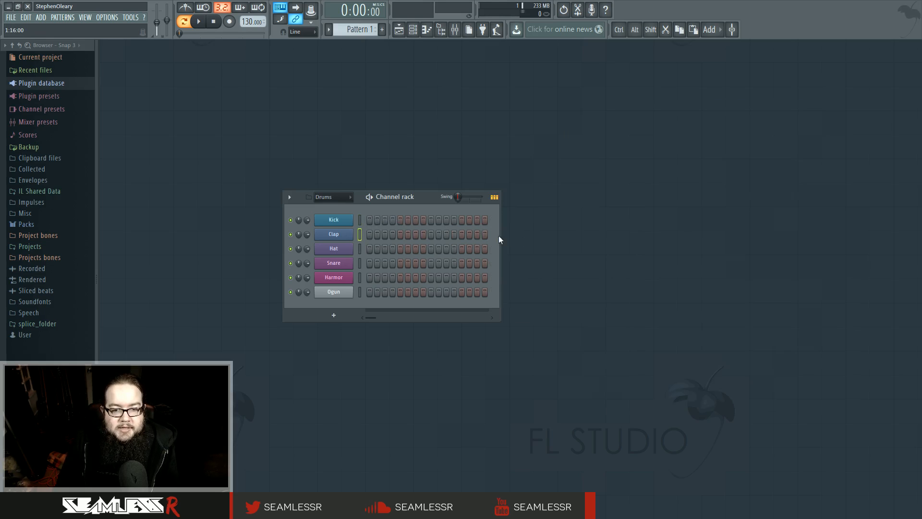
{"action": "left_click_drag", "start_coordinate": [426, 197], "coordinate": [489, 202]}
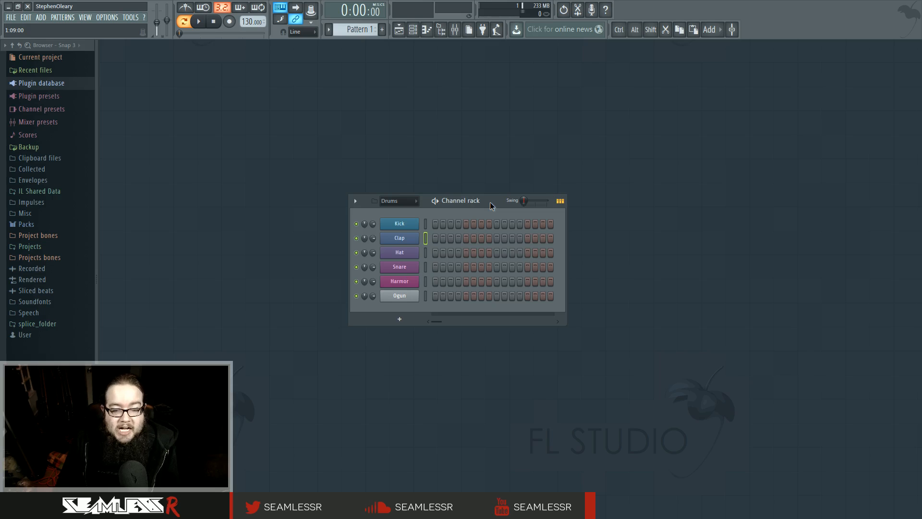